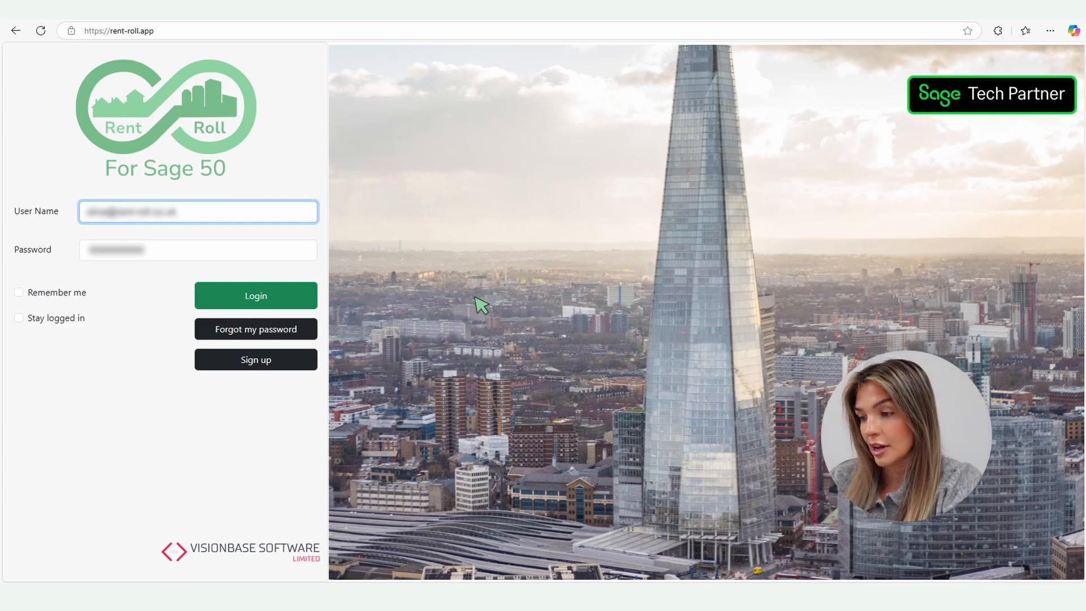
- Log in and open the agreement defaults of the property Unit 1 Omega Business Park
left_click(275, 299)
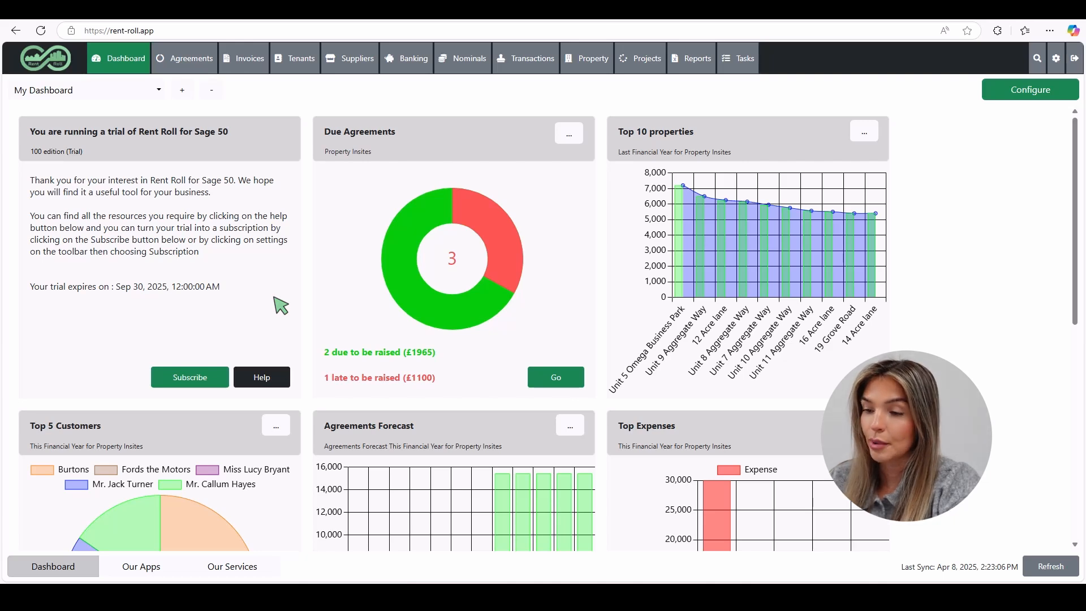
left_click(589, 69)
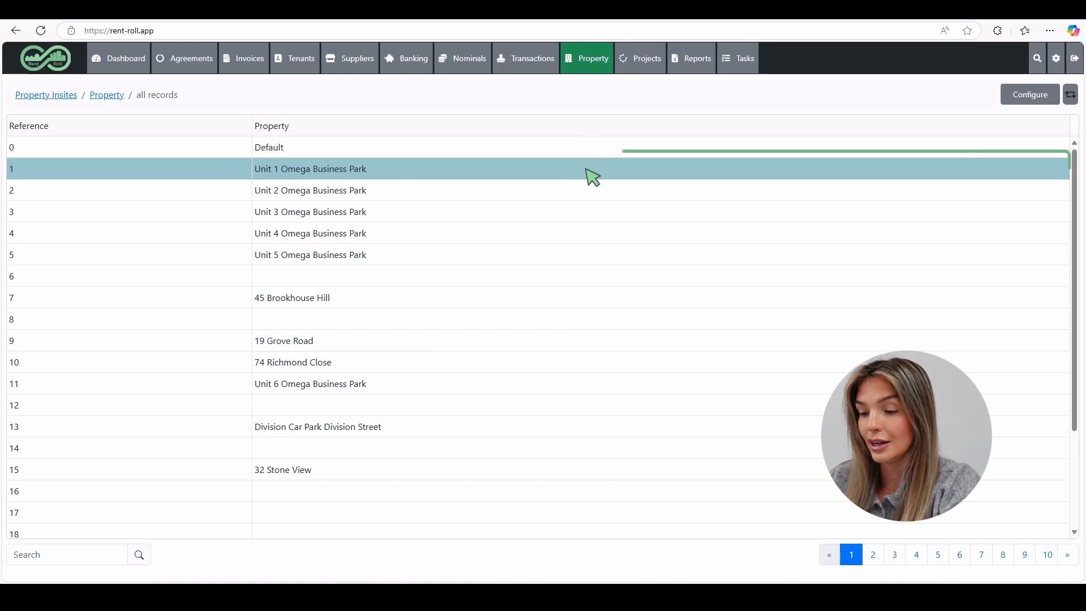
left_click(591, 175)
left_click(769, 129)
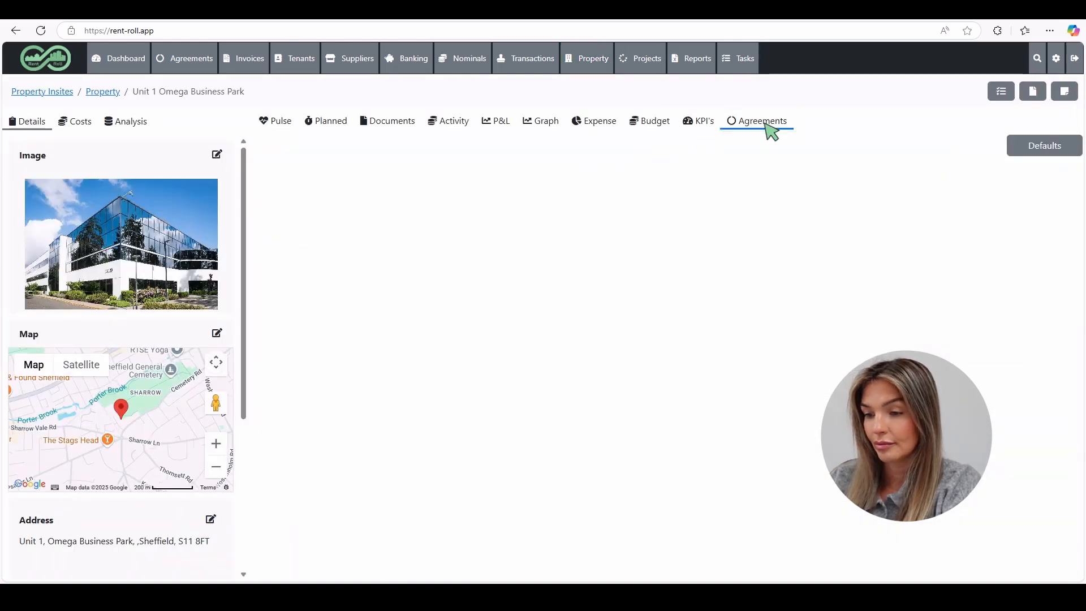
left_click(1047, 150)
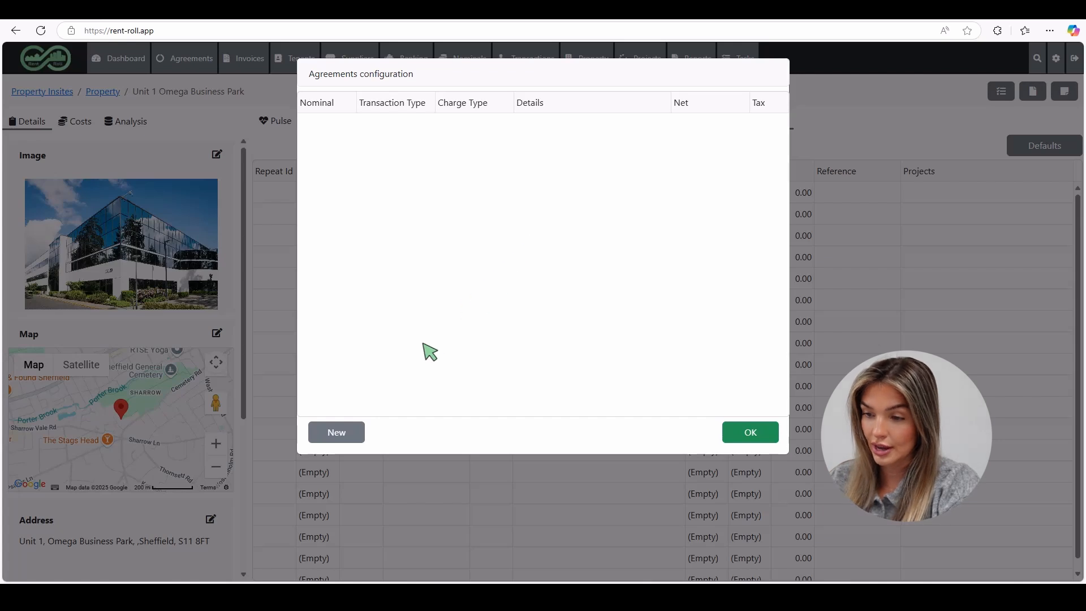
- Start a default charge of type Customer Invoice with nominal 4000 - Rent Income (Furnished) and charge type Recurring
left_click(338, 435)
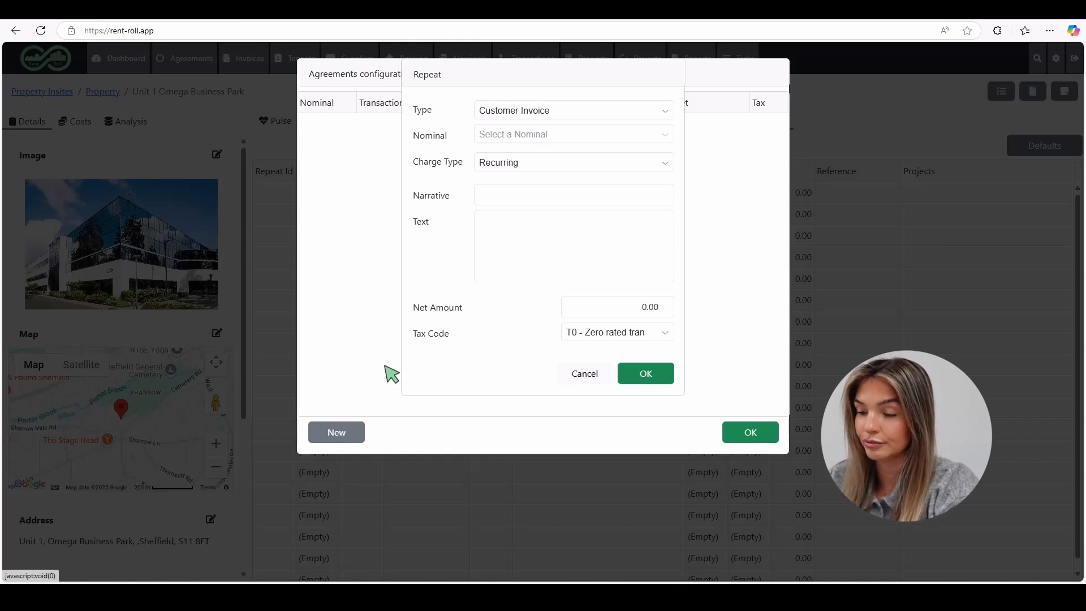
left_click(586, 110)
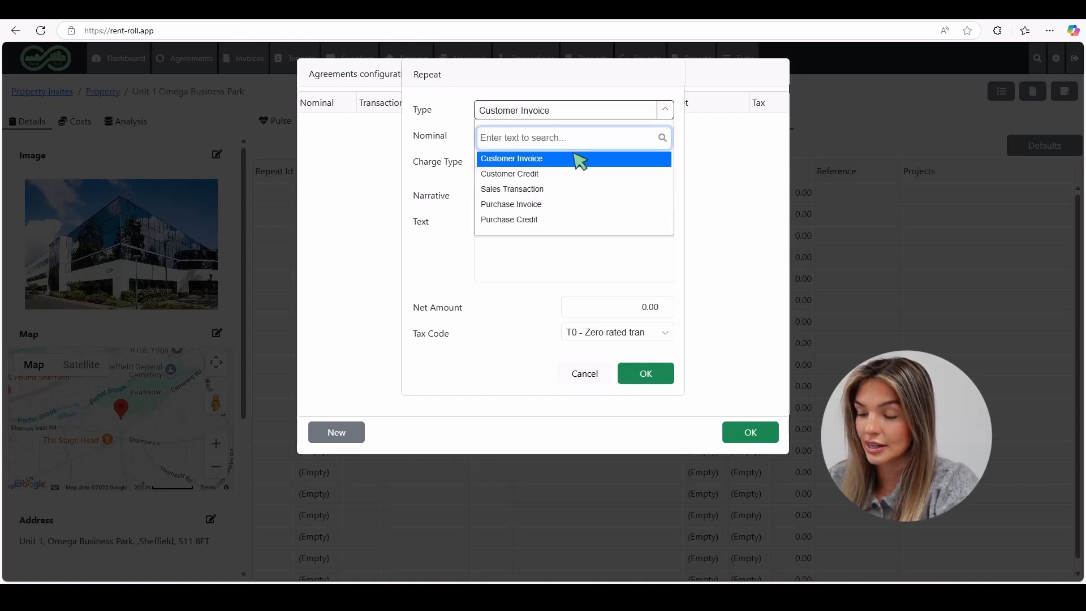
left_click(577, 159)
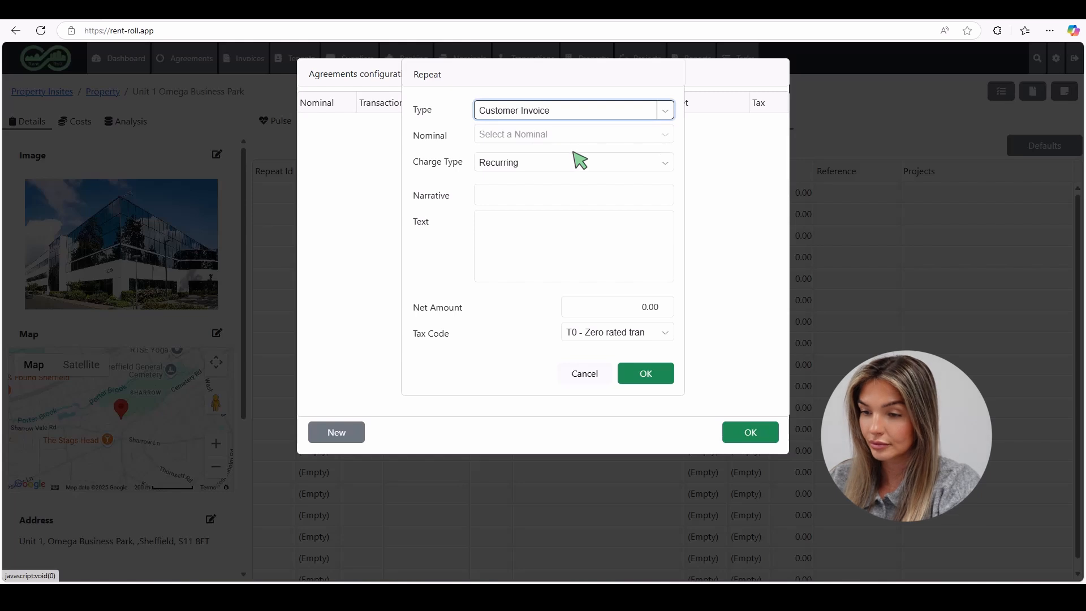
left_click(578, 136)
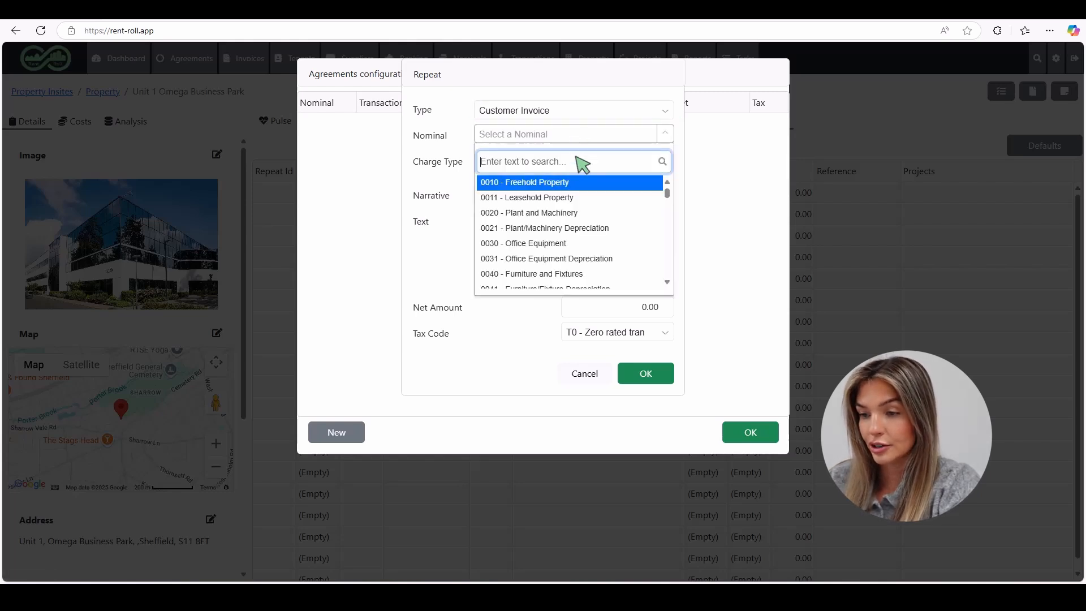
type("4000")
left_click(577, 181)
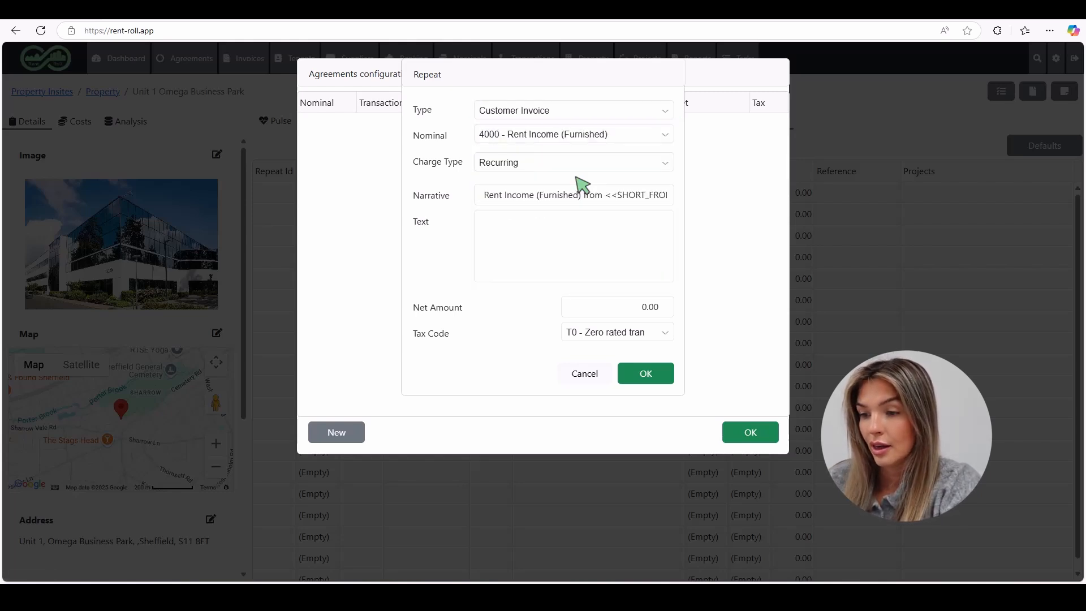
left_click(576, 165)
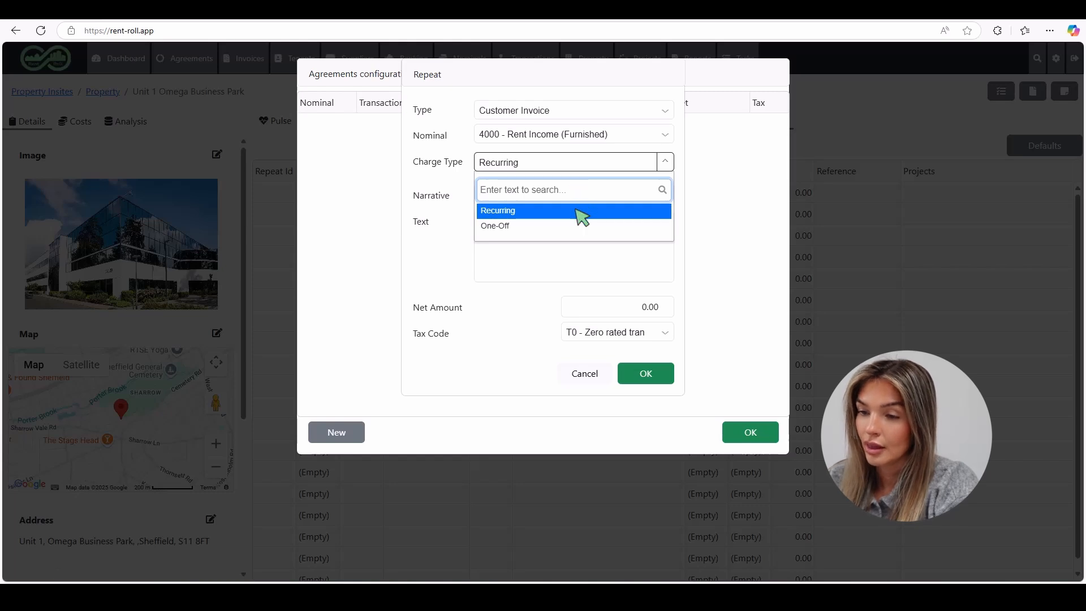
left_click(581, 212)
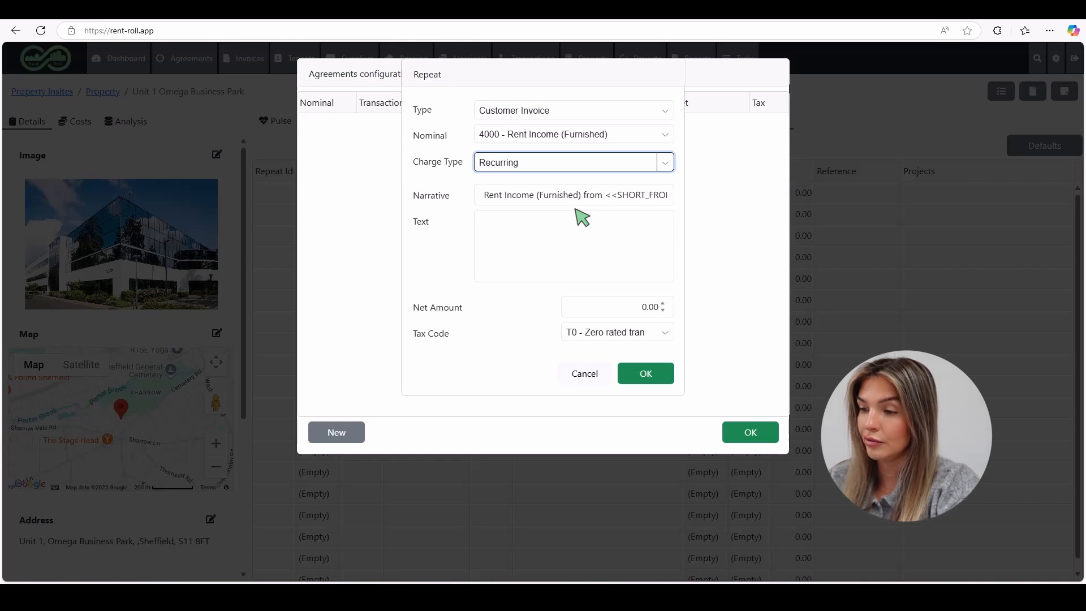
- Set the rent charge's net amount to 1000.00 and tax code to T9 - Non-Vatable Tax, and save it
left_click(617, 307)
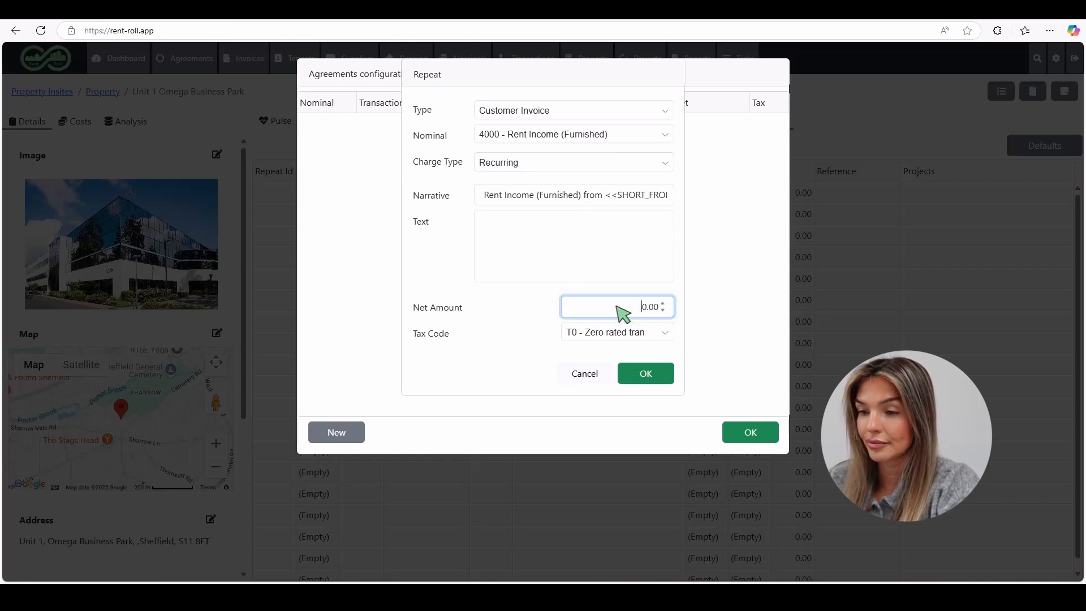
type("100")
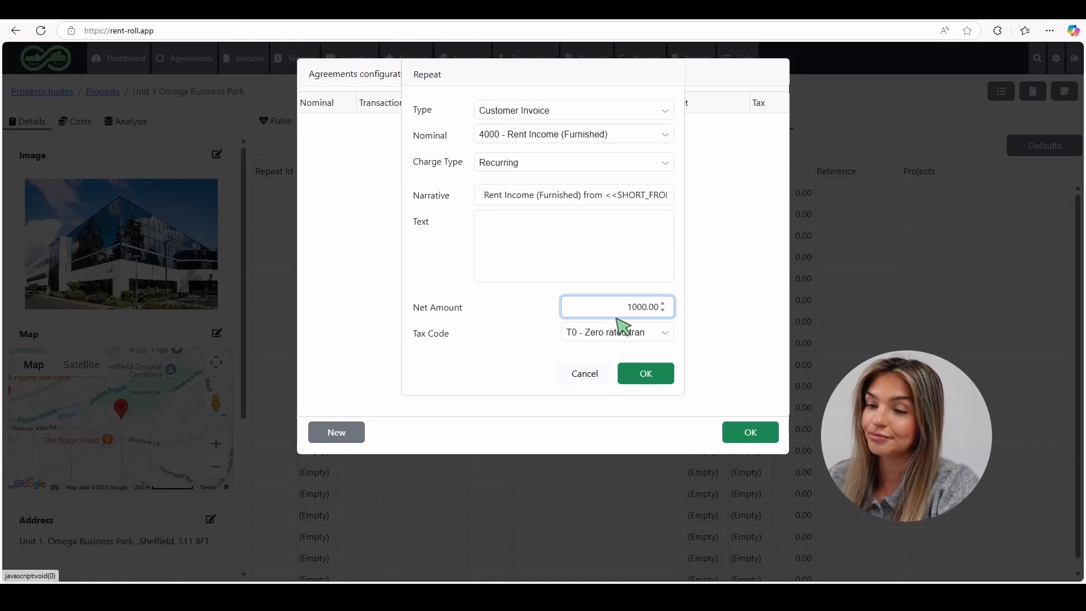
left_click(622, 334)
scroll(639, 410, "down", 2)
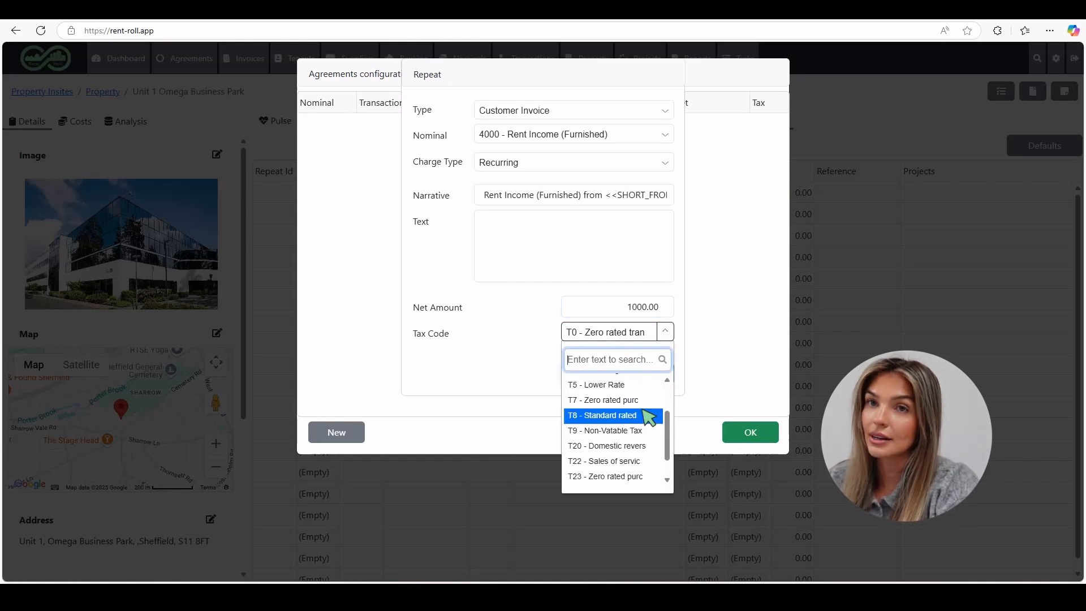
left_click(650, 430)
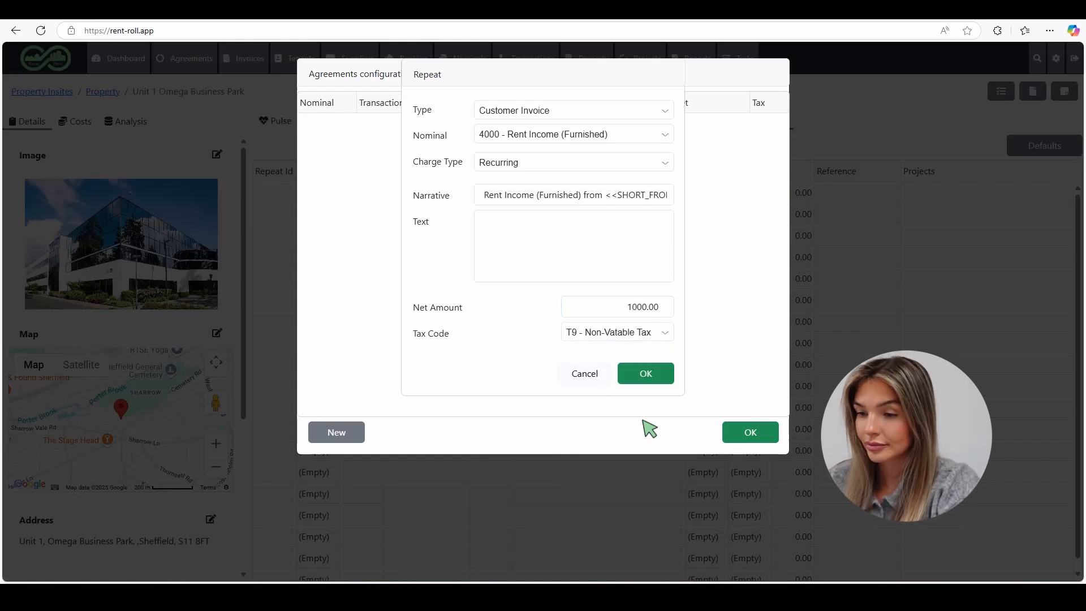
left_click(650, 374)
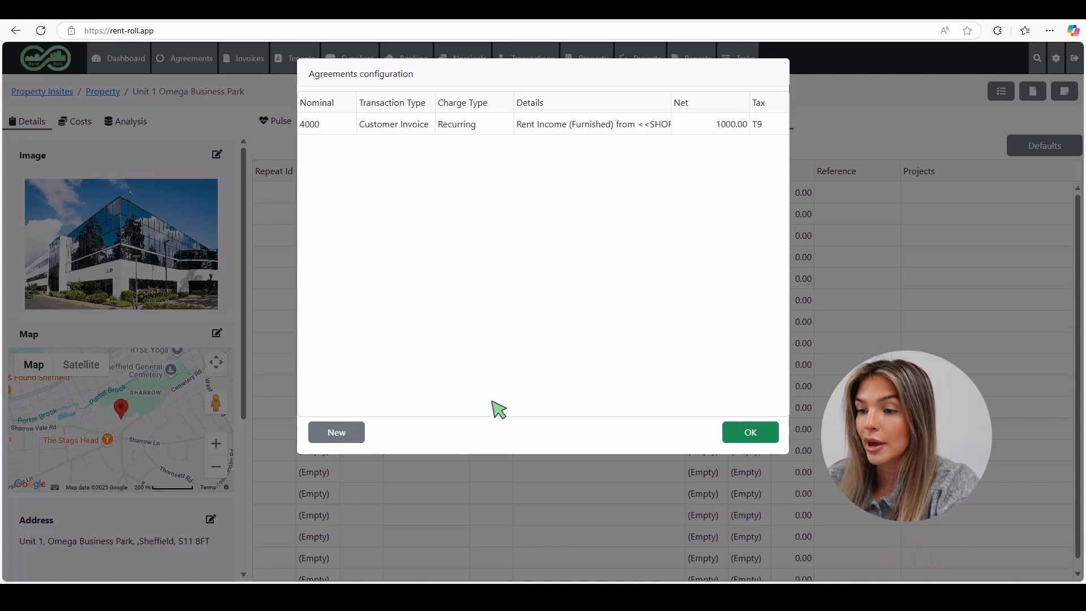
- Start a second default charge with nominal 2150 - Deposits and charge type One-Off
left_click(338, 437)
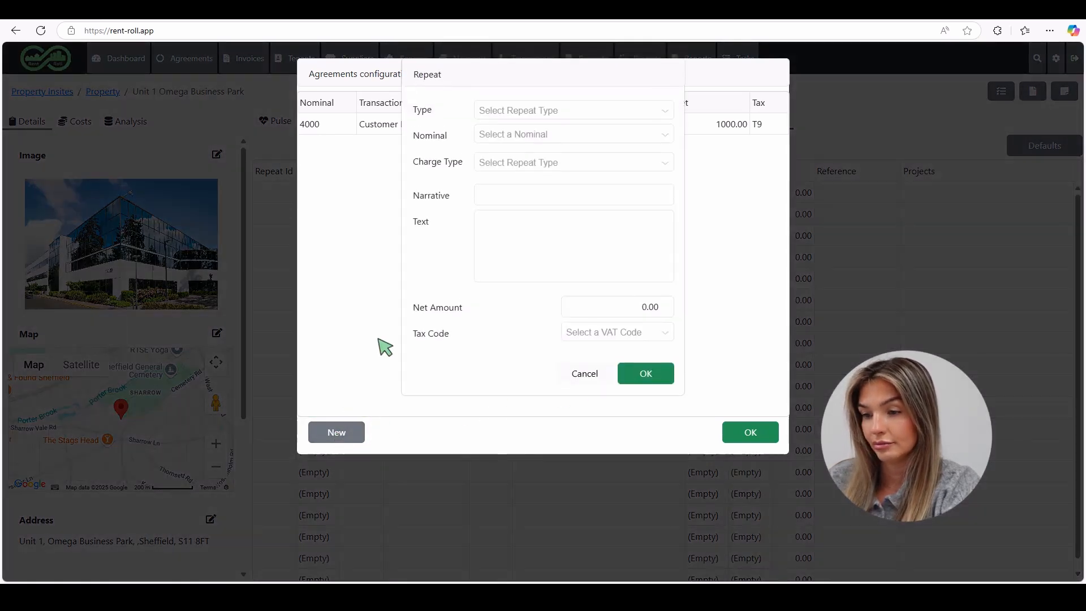
left_click(562, 134)
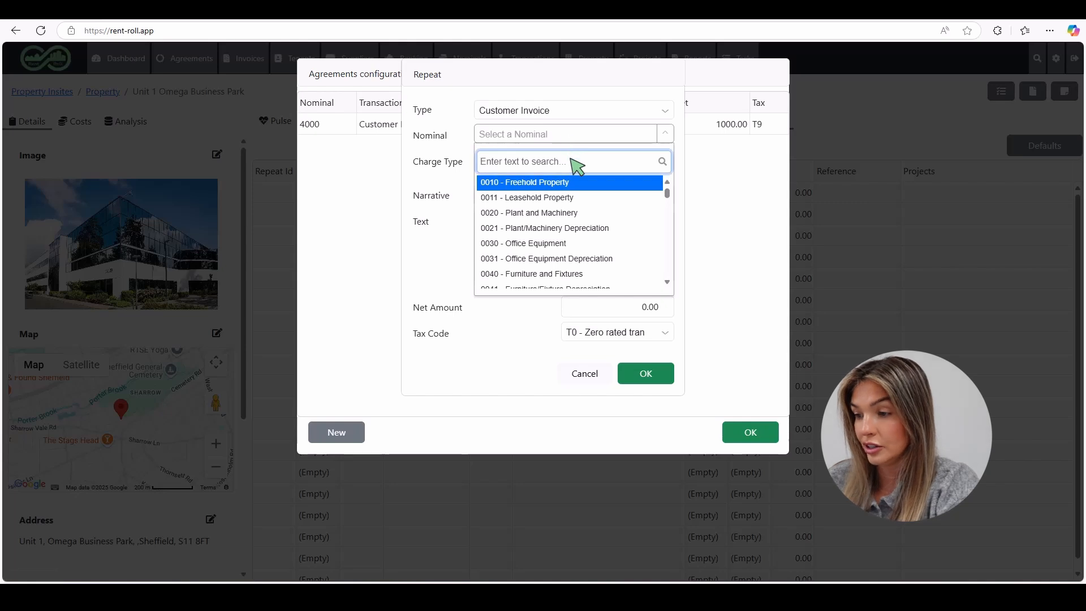
type("21")
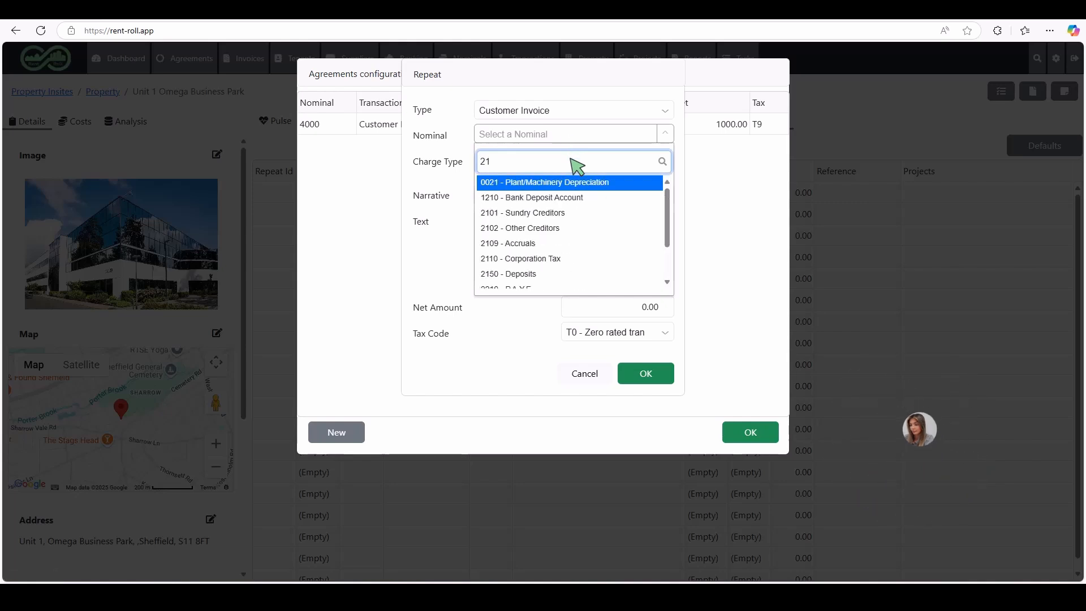
left_click(585, 275)
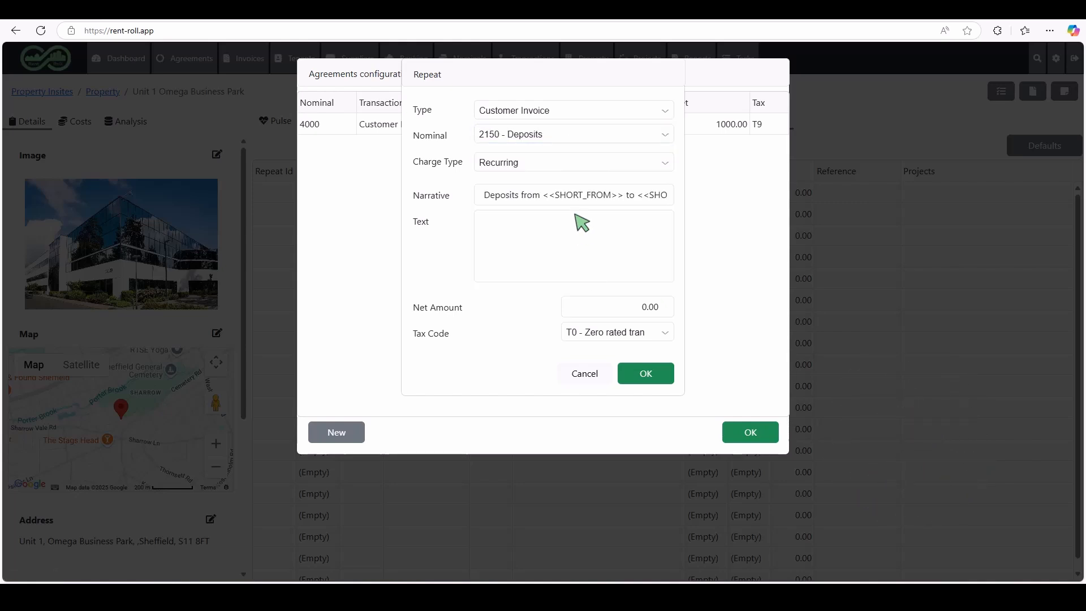
left_click(575, 164)
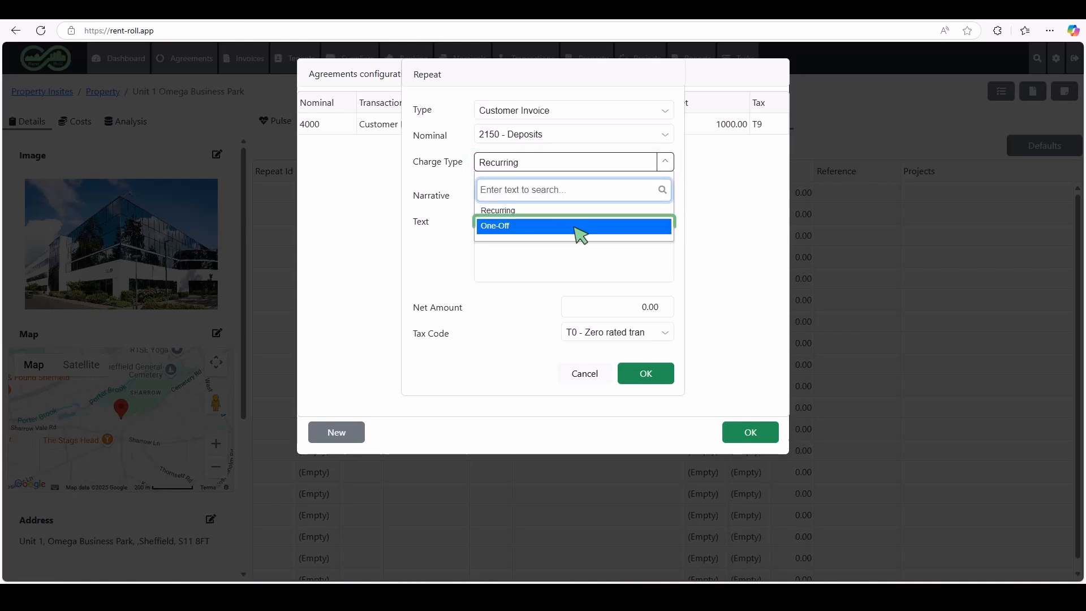
left_click(581, 227)
- Set the deposit charge's net amount to 1250.00 and tax code to T9 - Non-Vatable Tax, then save it and close the agreements configuration
left_click(623, 310)
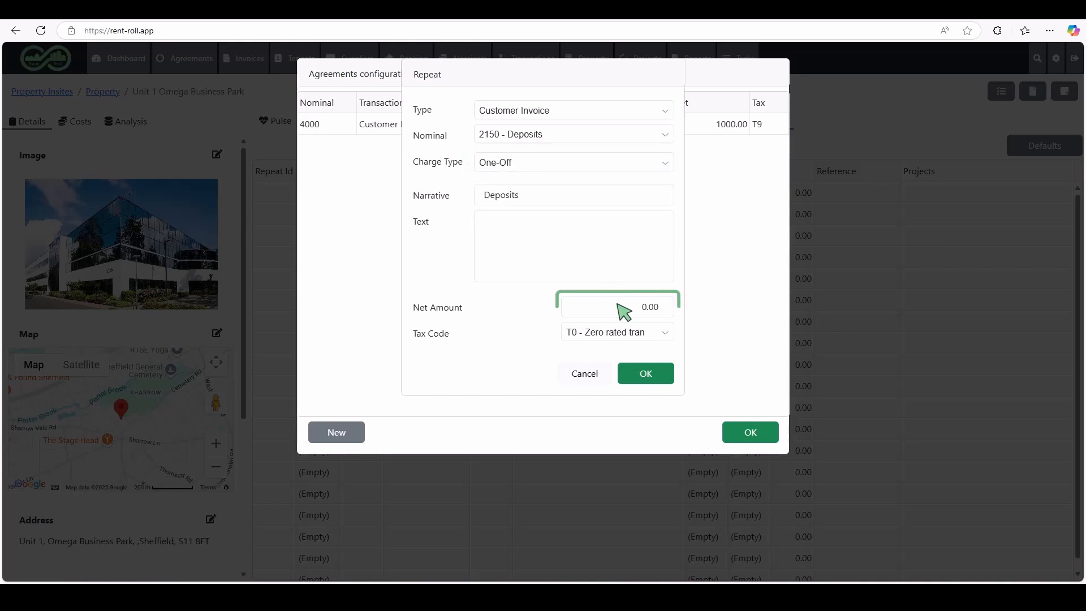
type("12")
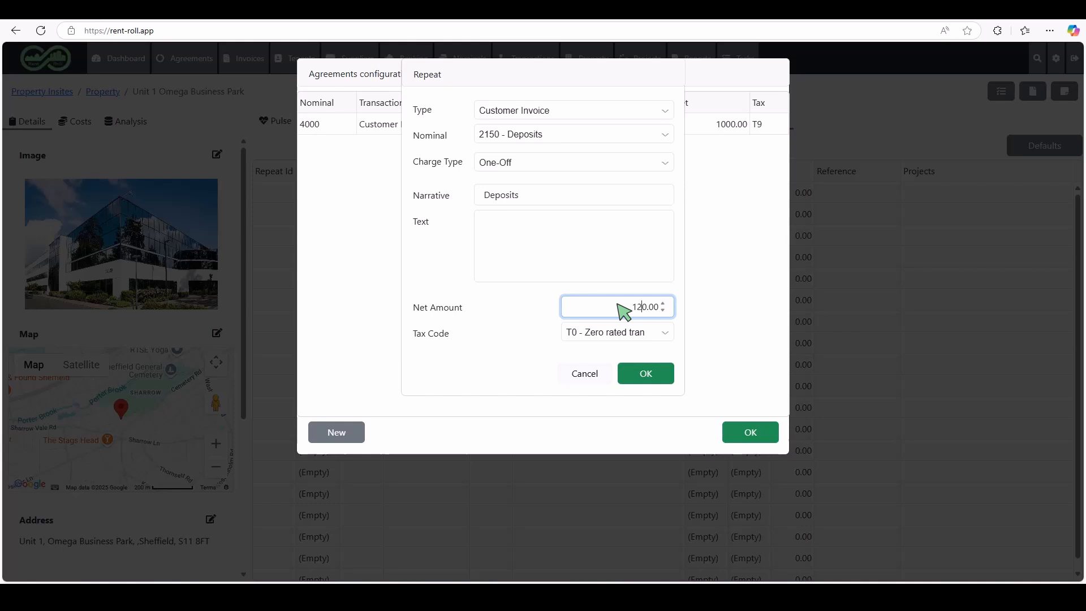
type("5")
left_click(622, 334)
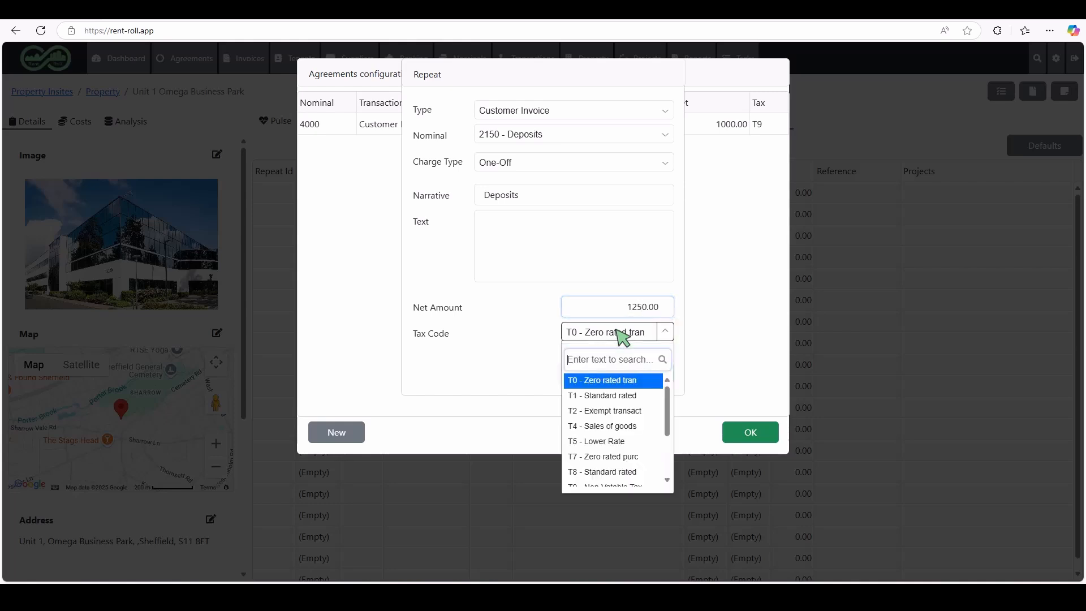
left_click(667, 480)
left_click(647, 431)
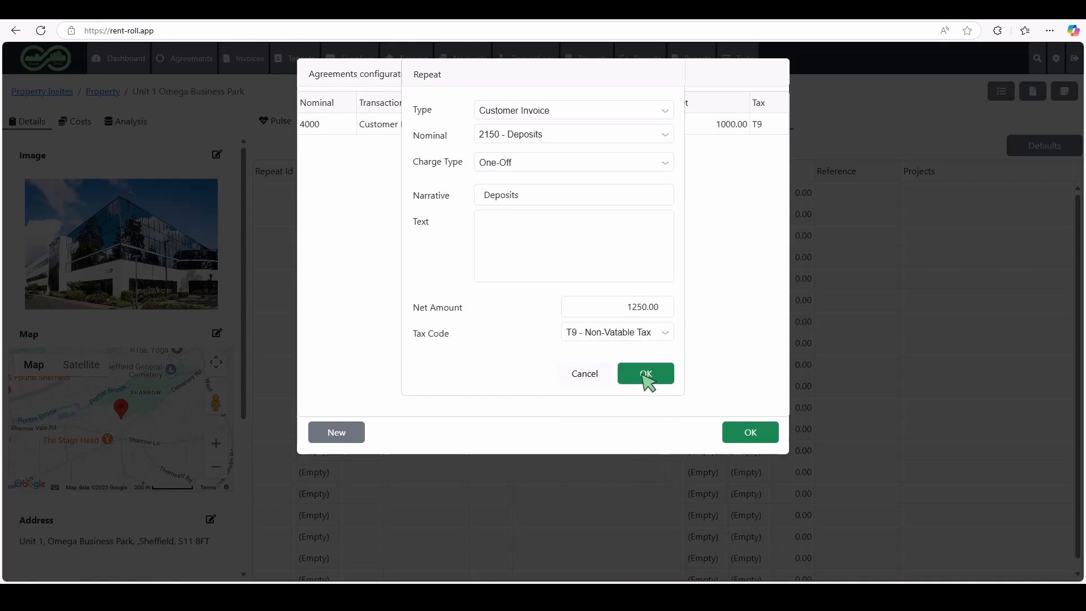
left_click(645, 374)
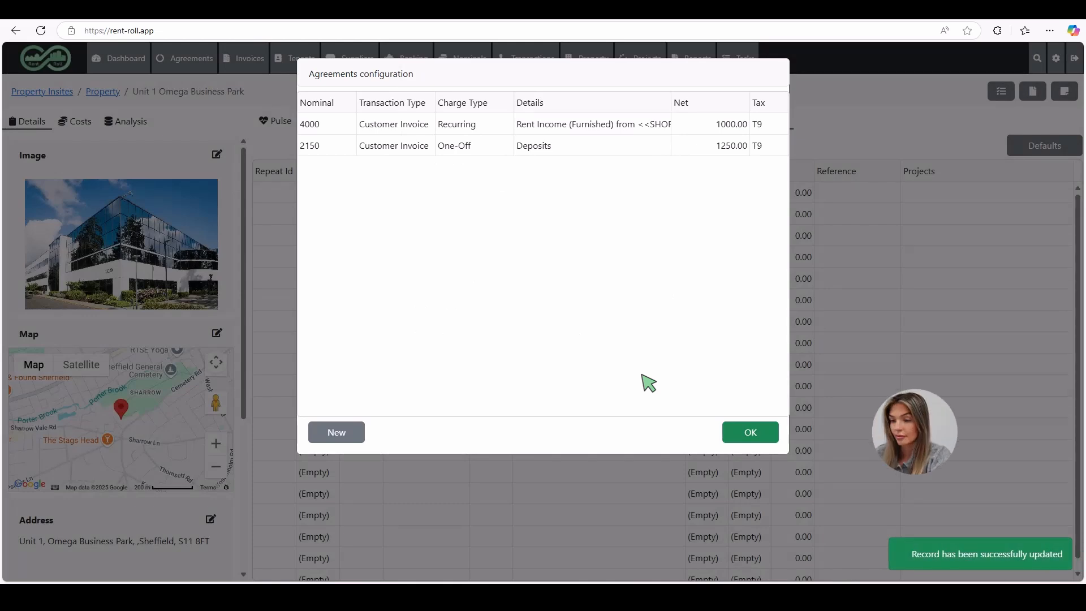
left_click(748, 433)
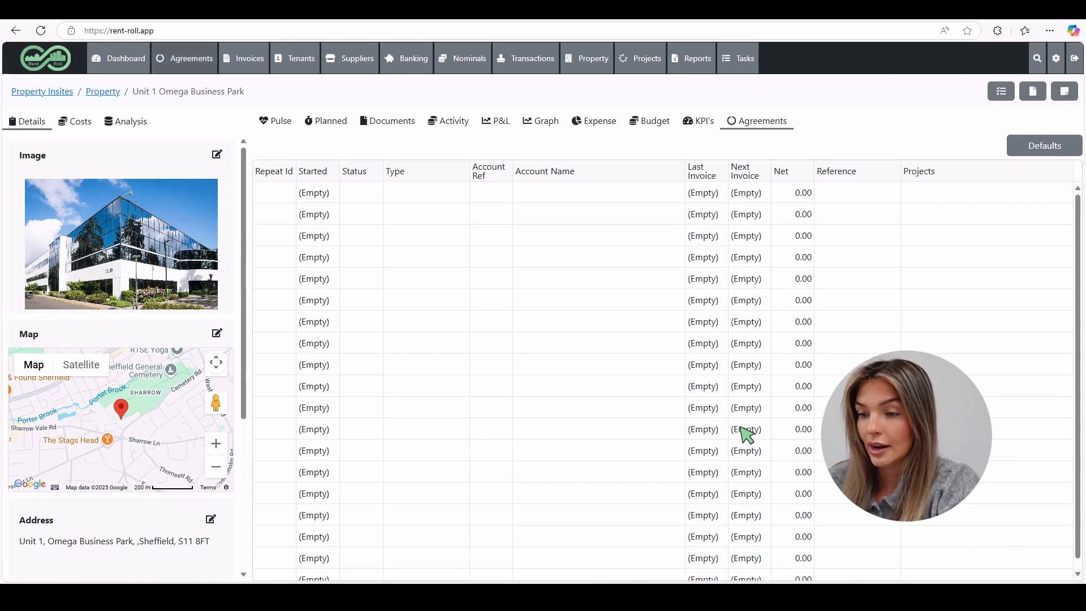
- Start a new agreement, choosing the tenant's name as contact and Unit 1 Omega Business Park as property
left_click(191, 62)
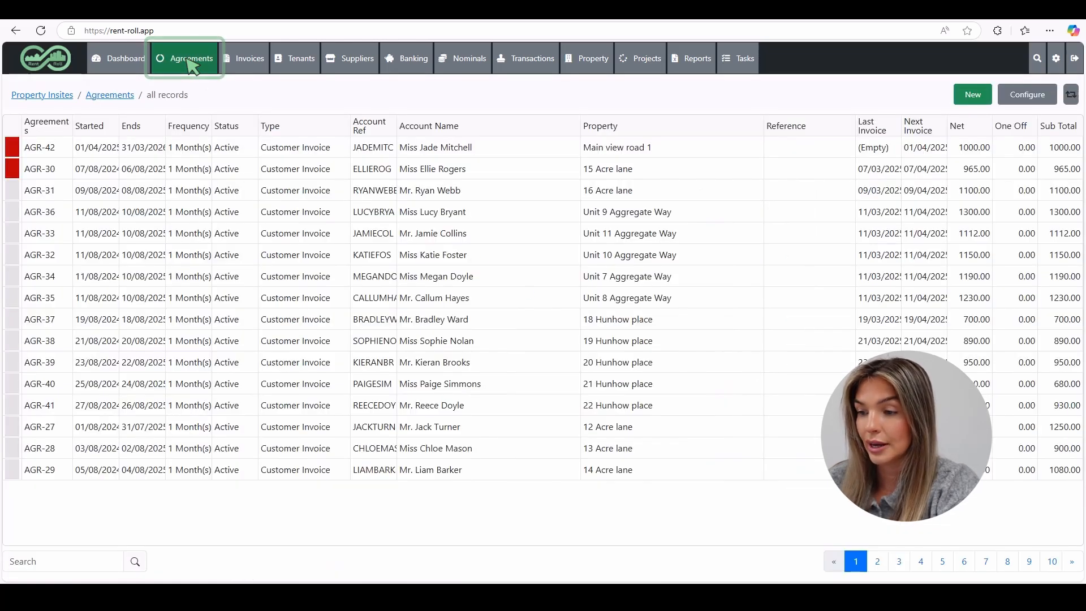
left_click(973, 95)
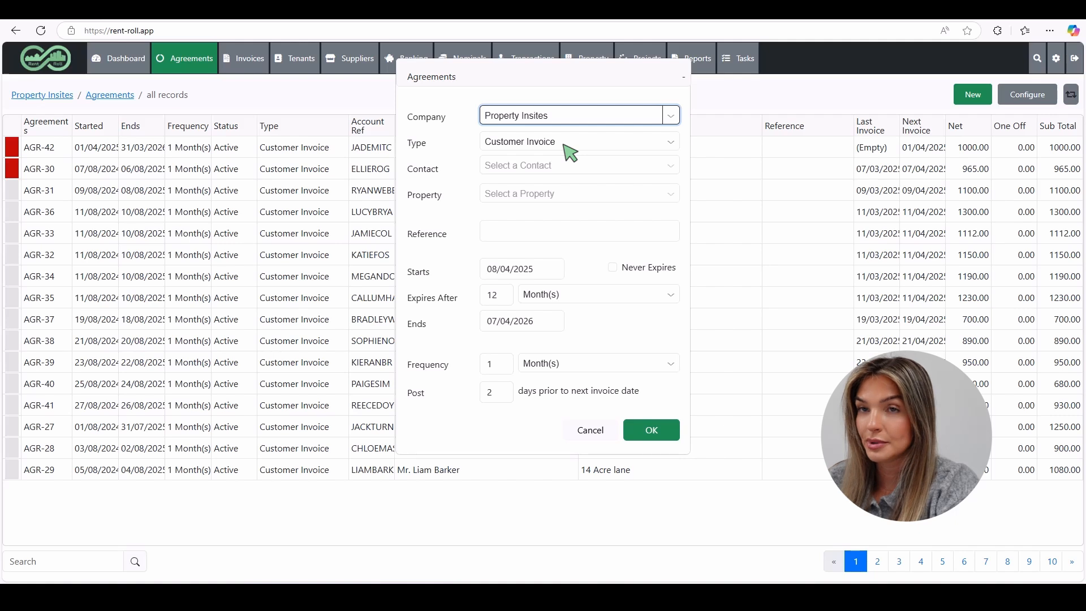
left_click(597, 166)
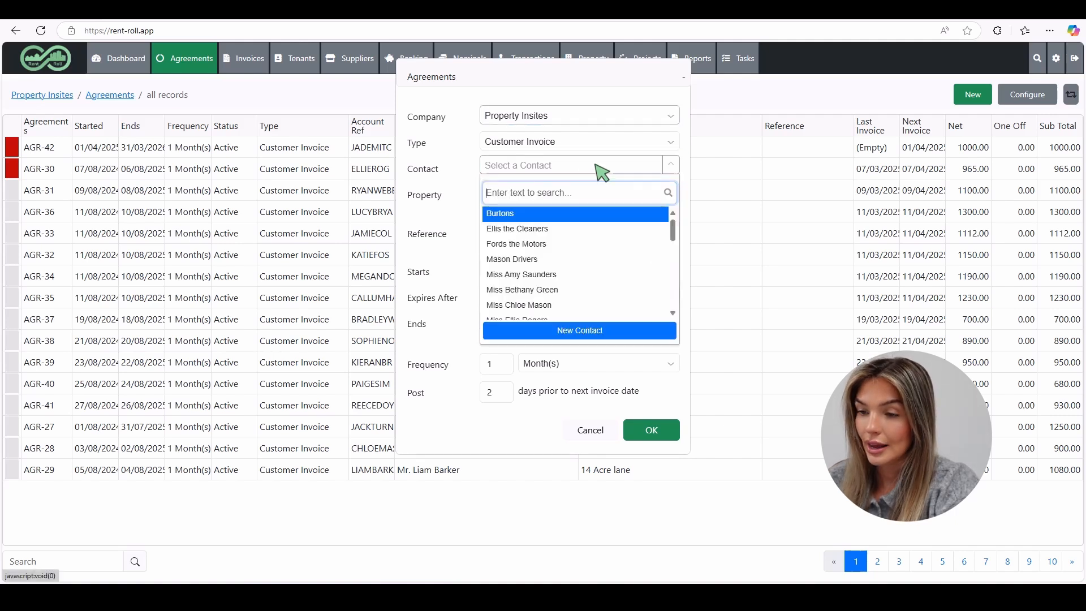
left_click(594, 276)
left_click(603, 194)
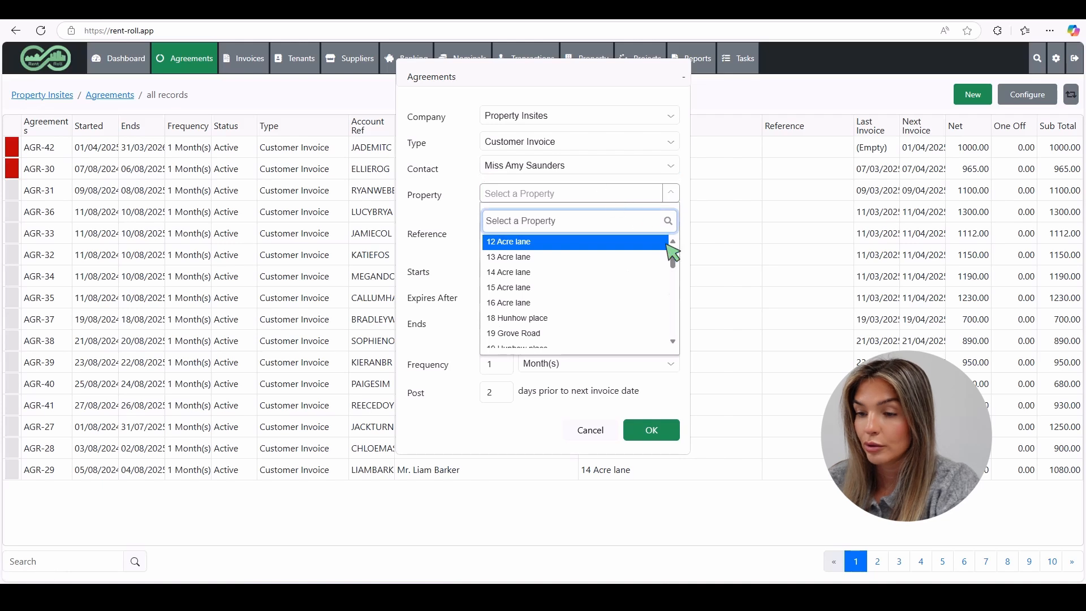
left_click_drag(670, 248, 673, 318)
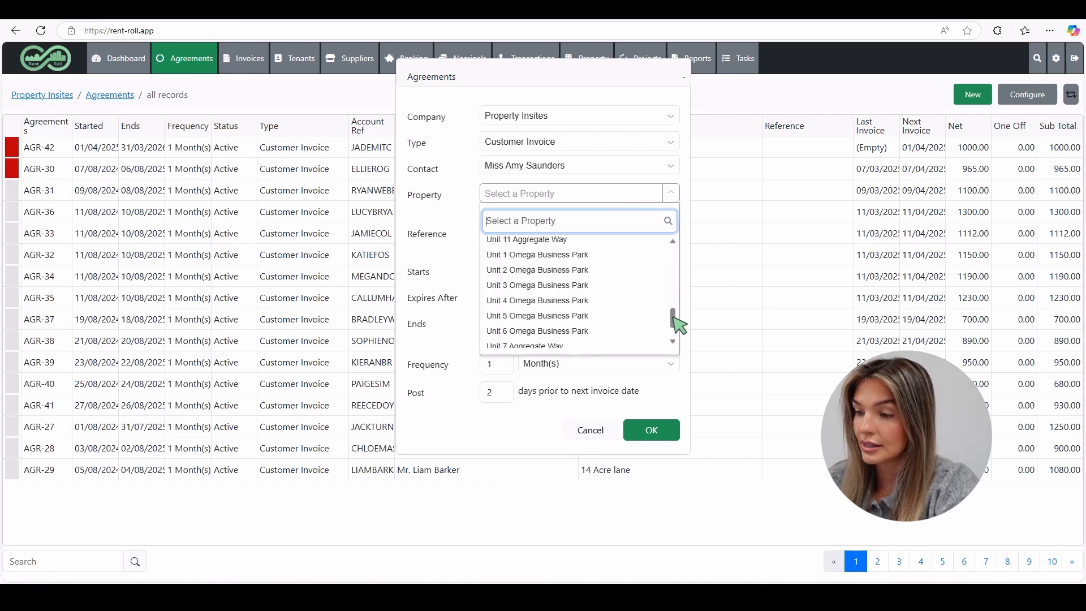
left_click(651, 255)
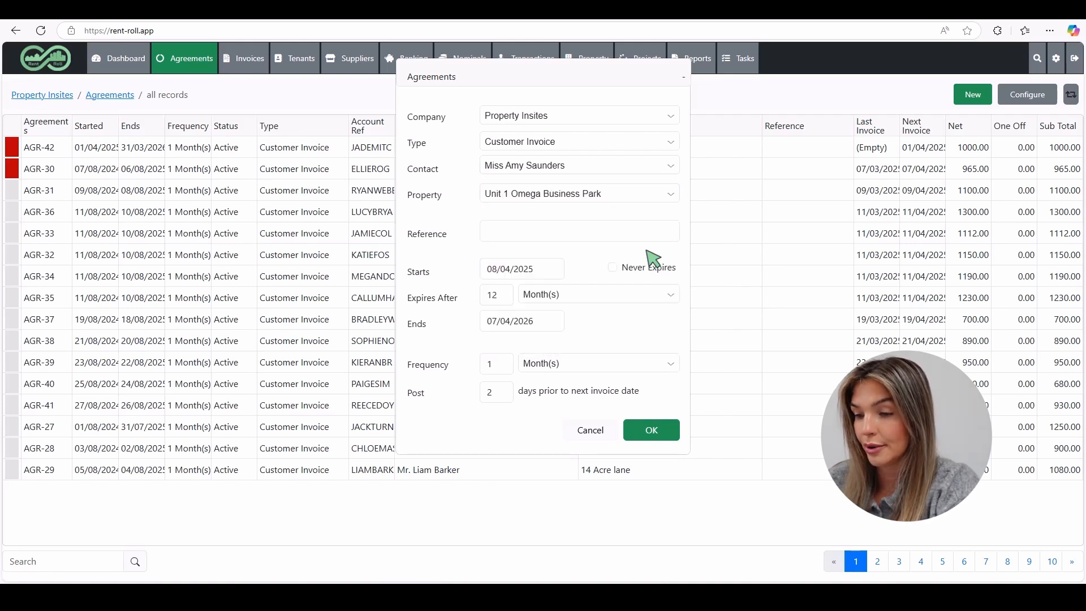
- Set the new agreement's start date to 01/04/2025 and save the agreement
left_click(602, 237)
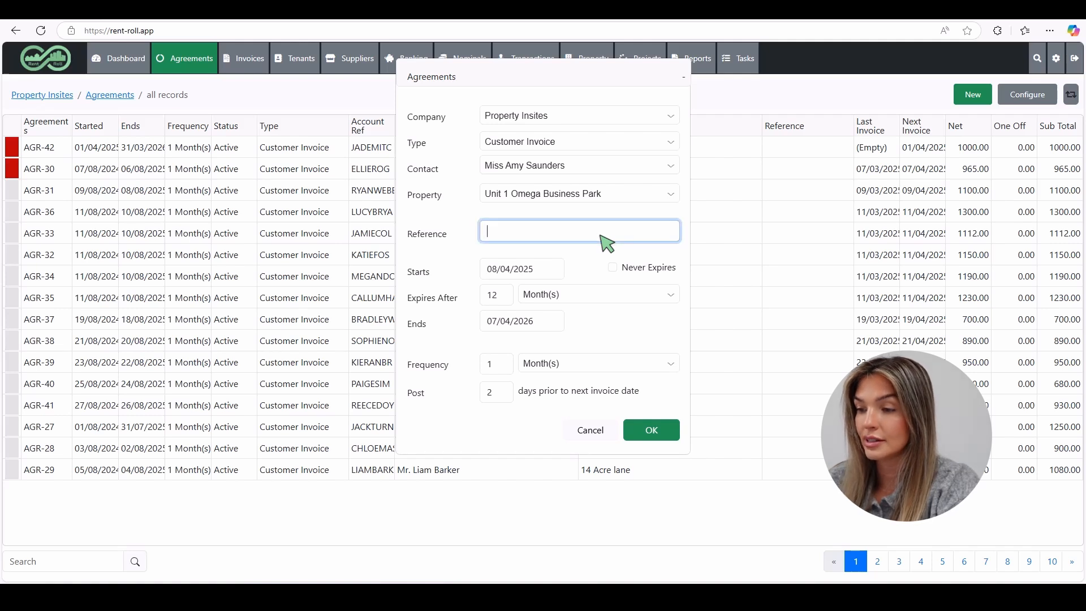
left_click(544, 270)
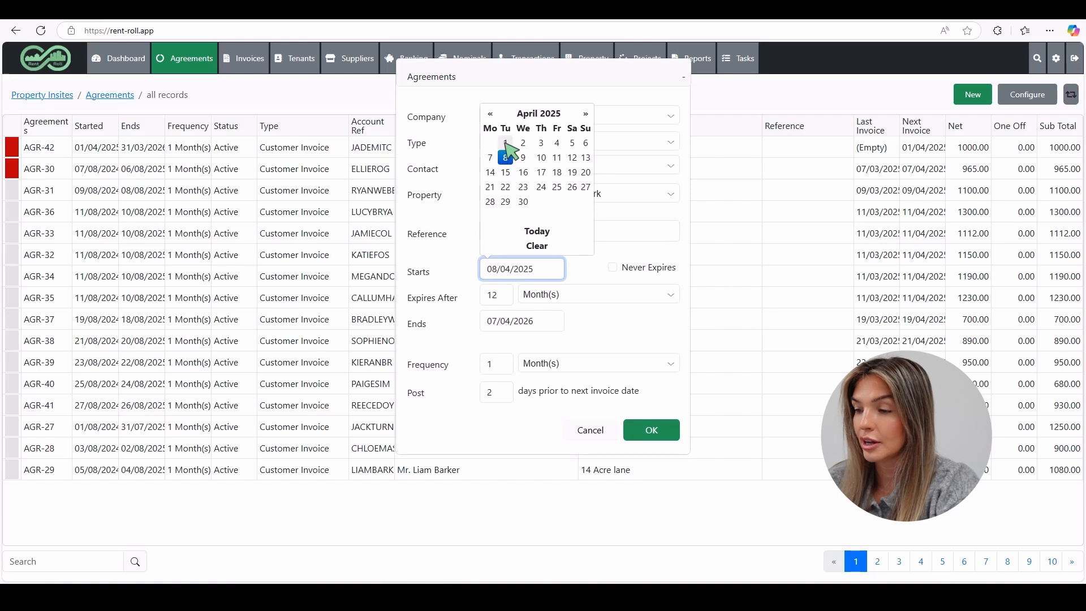
left_click(505, 142)
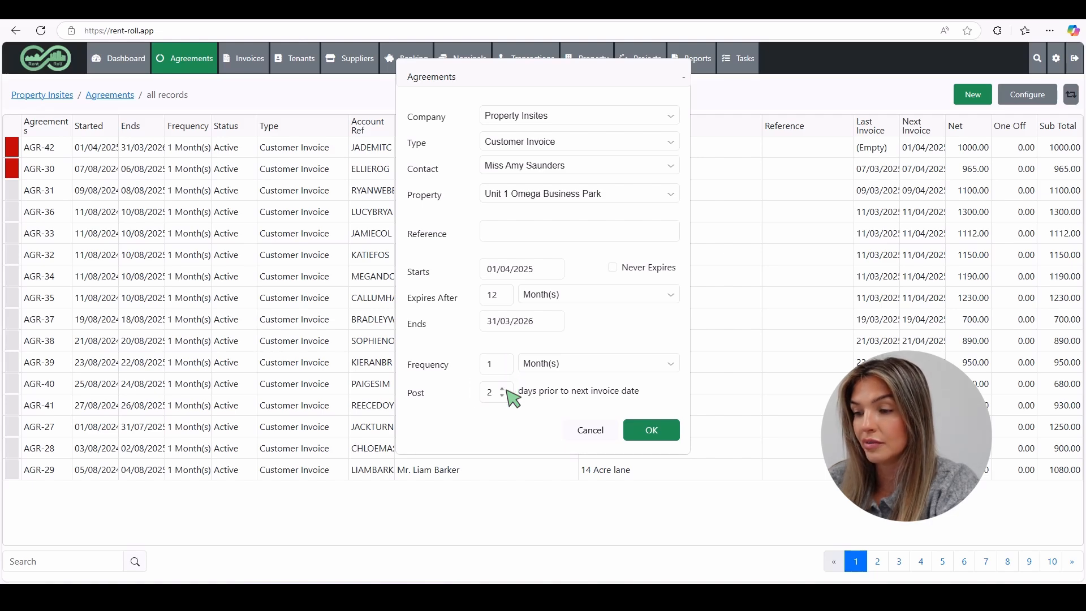
left_click(650, 431)
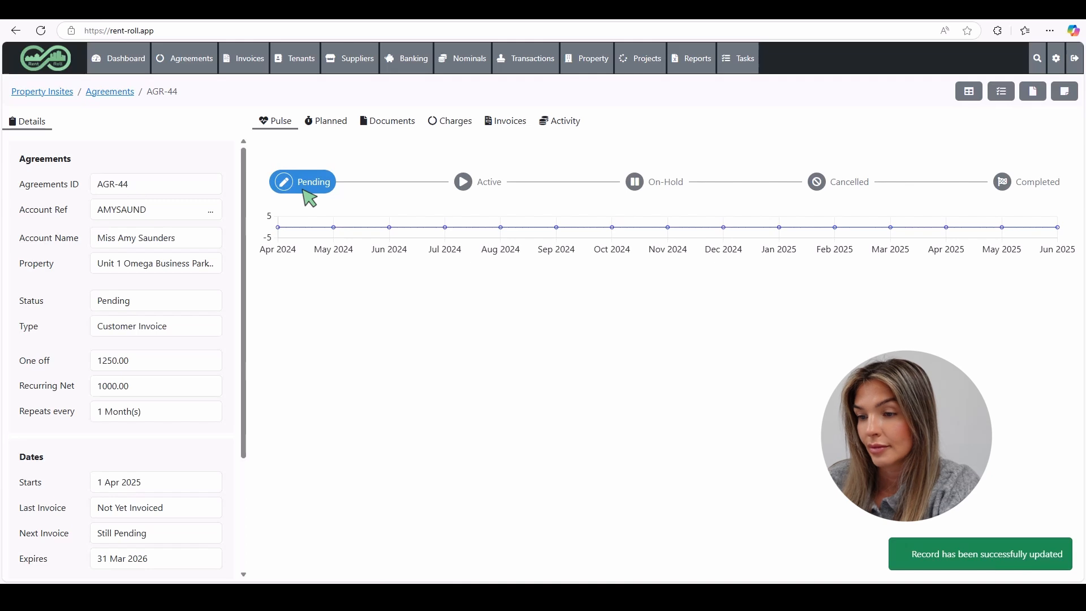
- Start an additional recurring charge on the agreement with nominal 4006 - Service Charge
left_click(451, 123)
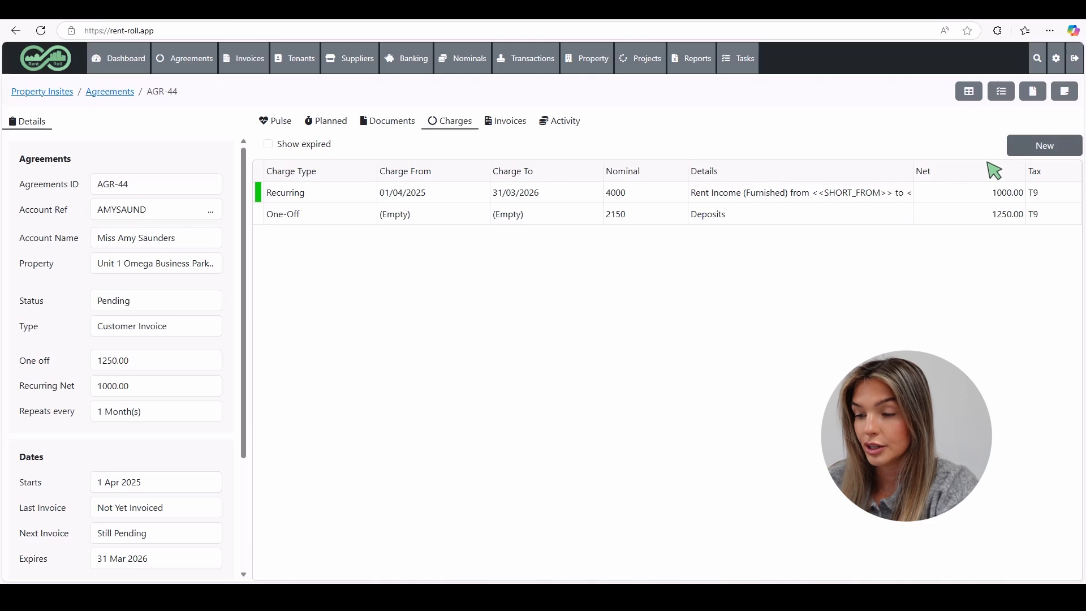
left_click(1056, 149)
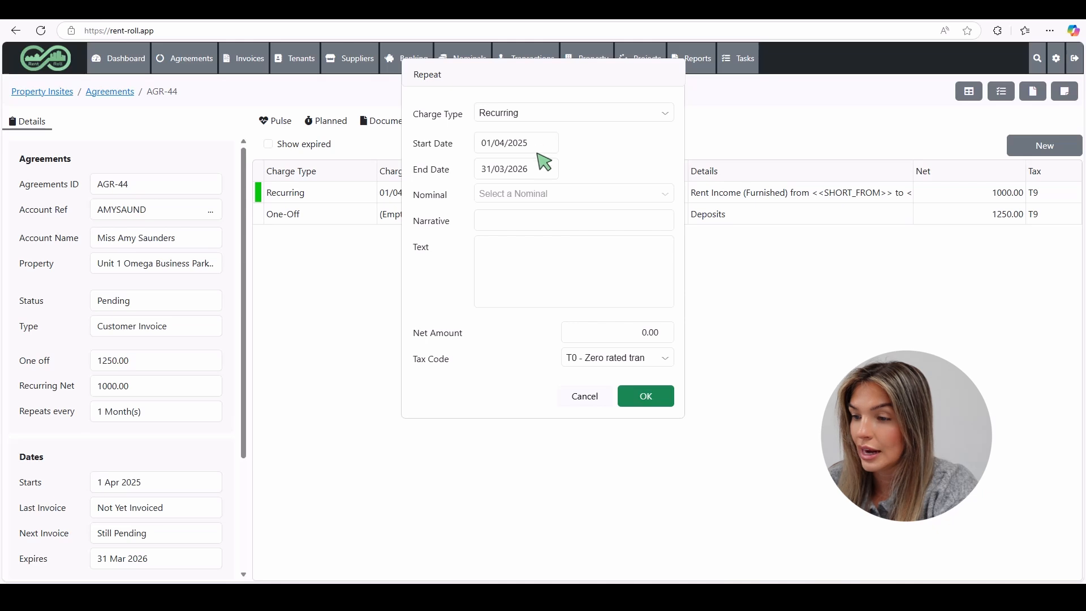
left_click(581, 195)
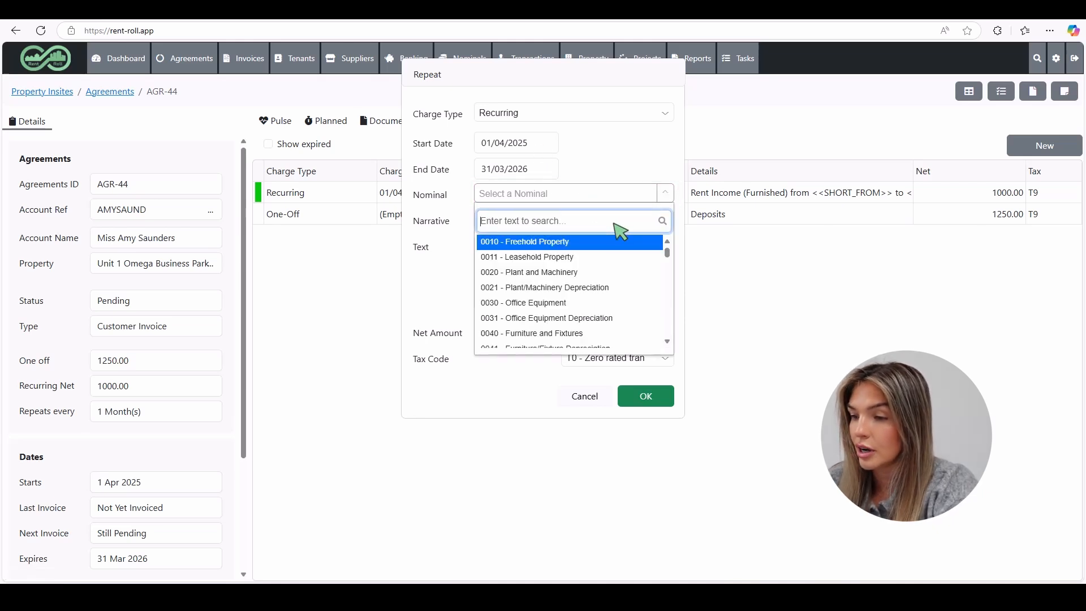
type("40")
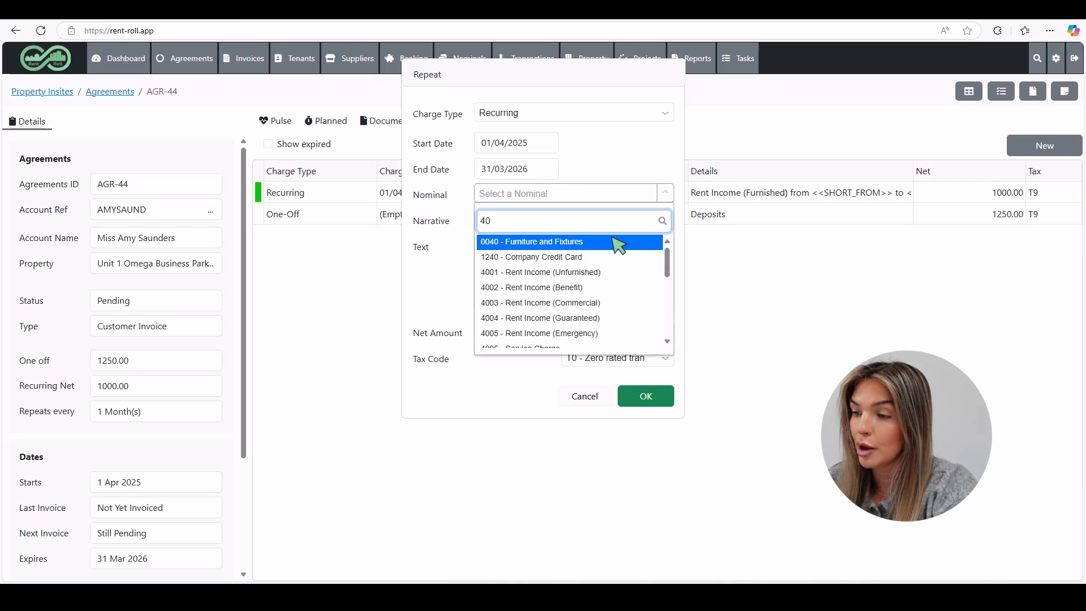
scroll(650, 283, "down", 2)
left_click(643, 294)
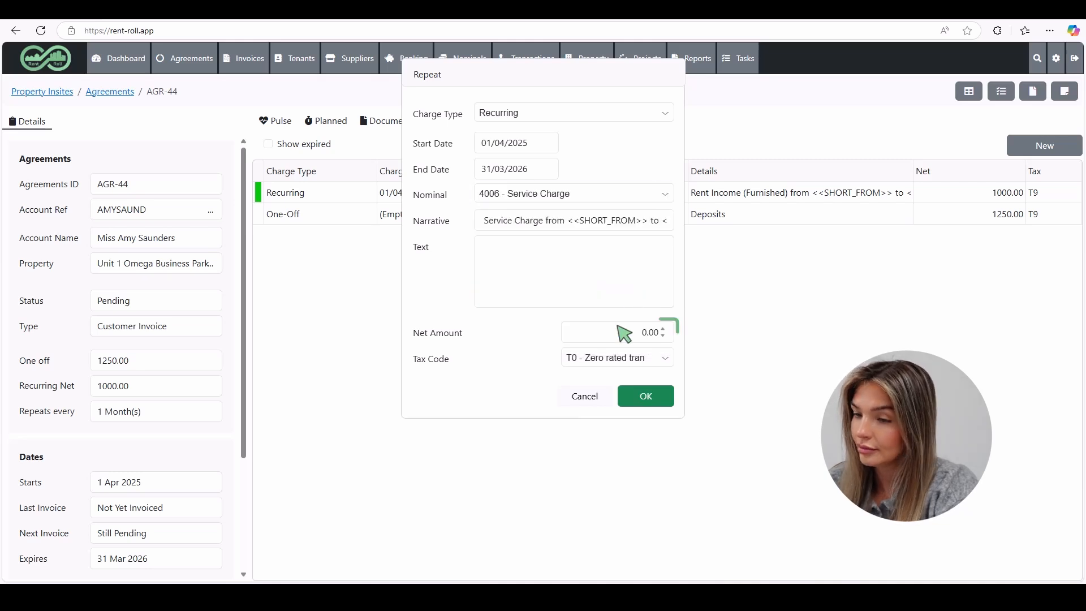
- Set the service charge's net amount to 250.00 and tax code to T9 - Non-Vatable Tax, and save it
left_click(624, 333)
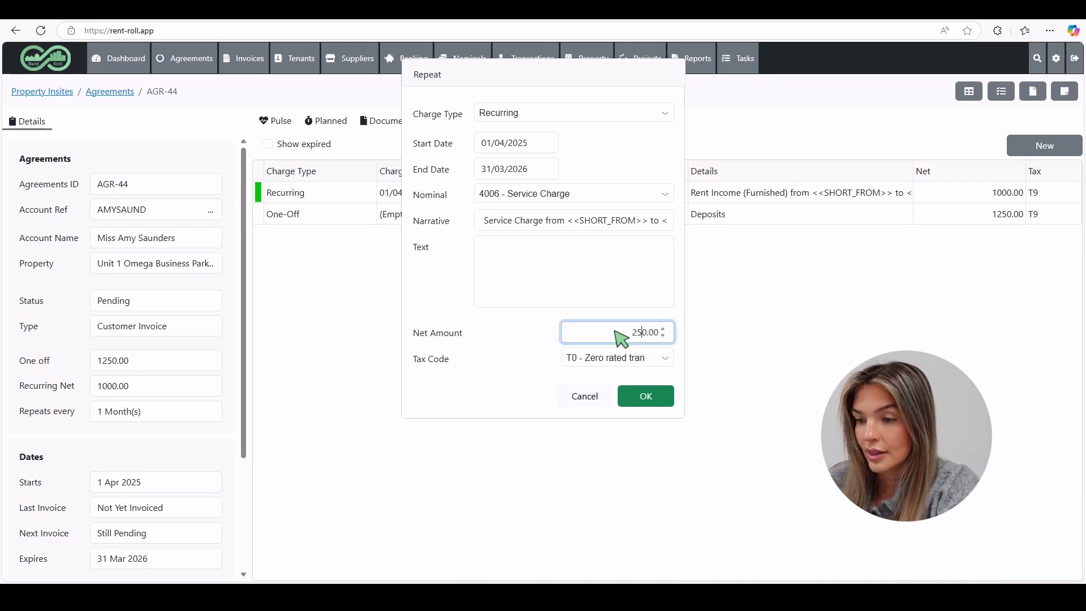
left_click(640, 362)
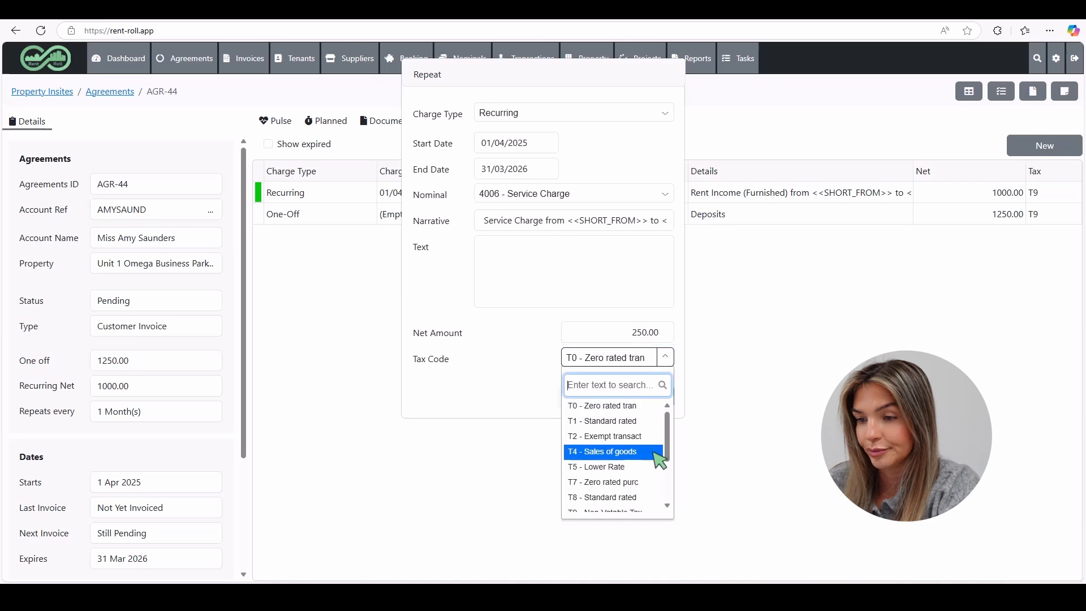
scroll(659, 458, "down", 2)
left_click(646, 451)
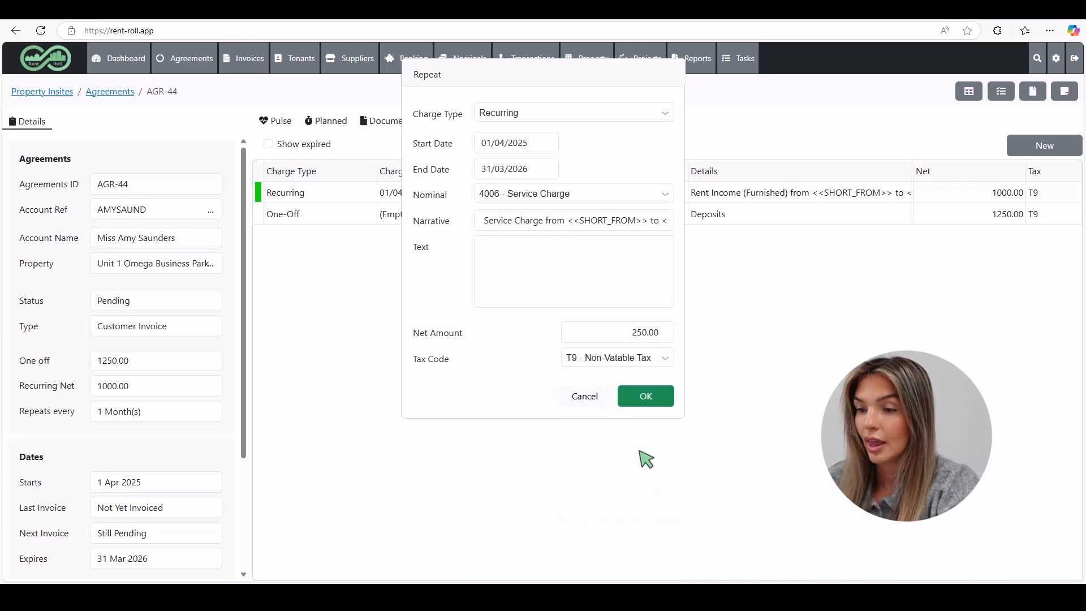
left_click(660, 398)
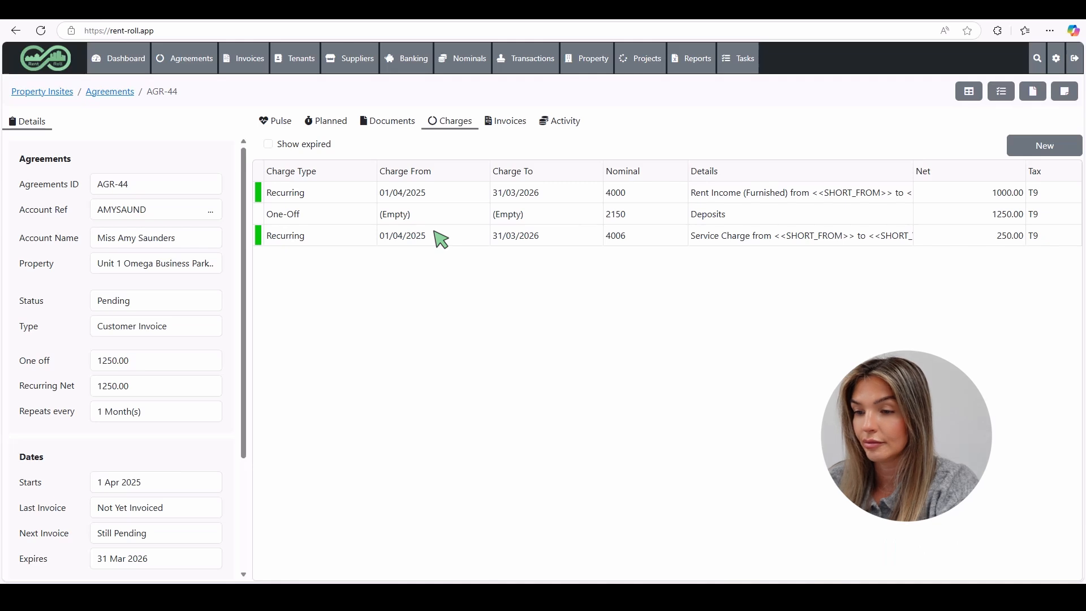
- Change the agreement's status from Pending to Active, with charging starting from 01/04/2025
left_click(286, 125)
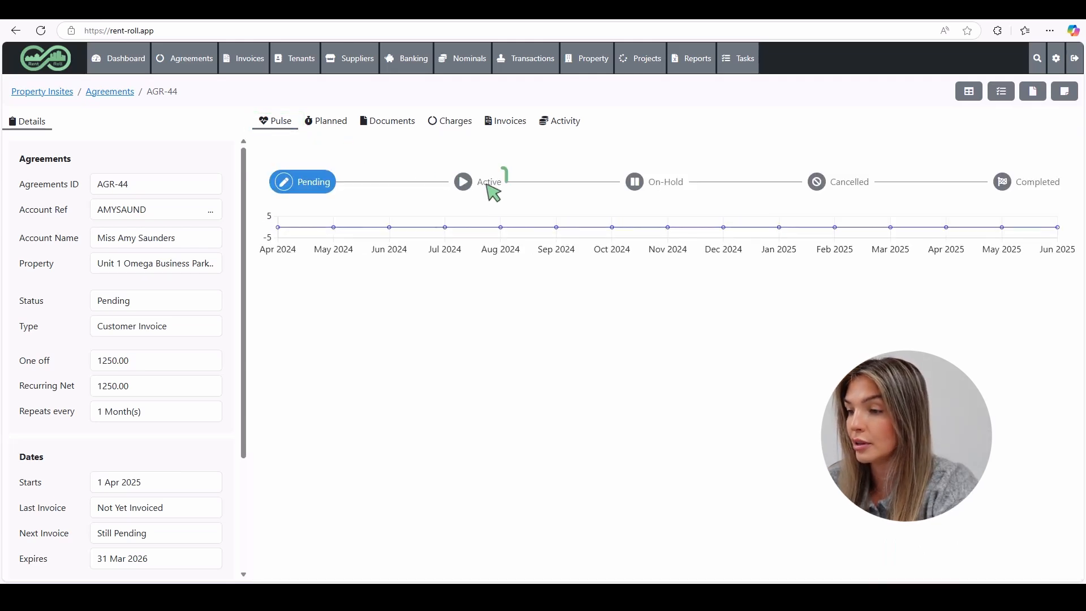
left_click(488, 186)
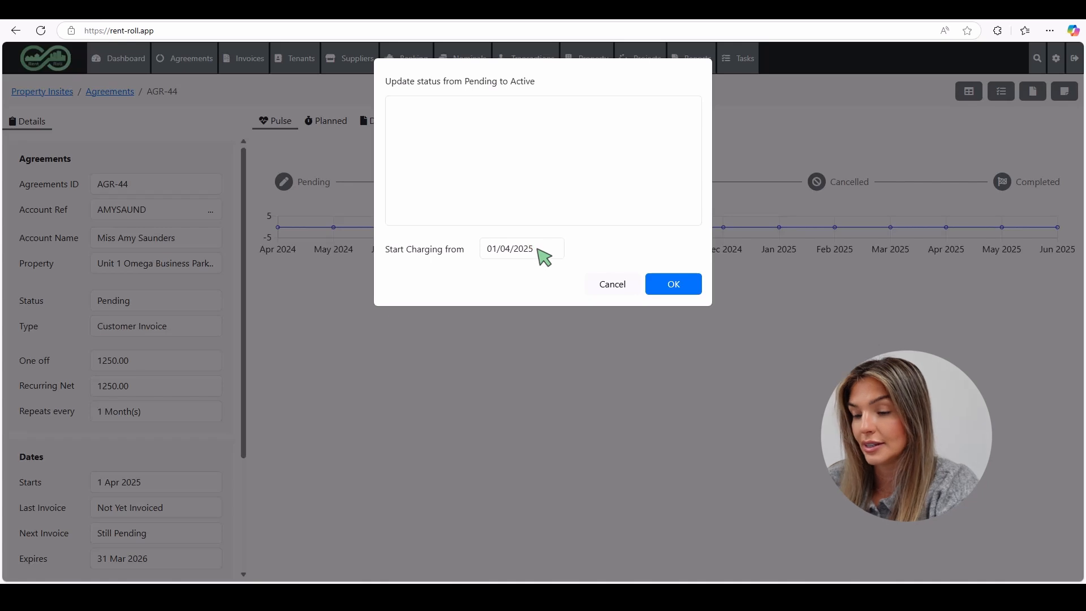
left_click(539, 248)
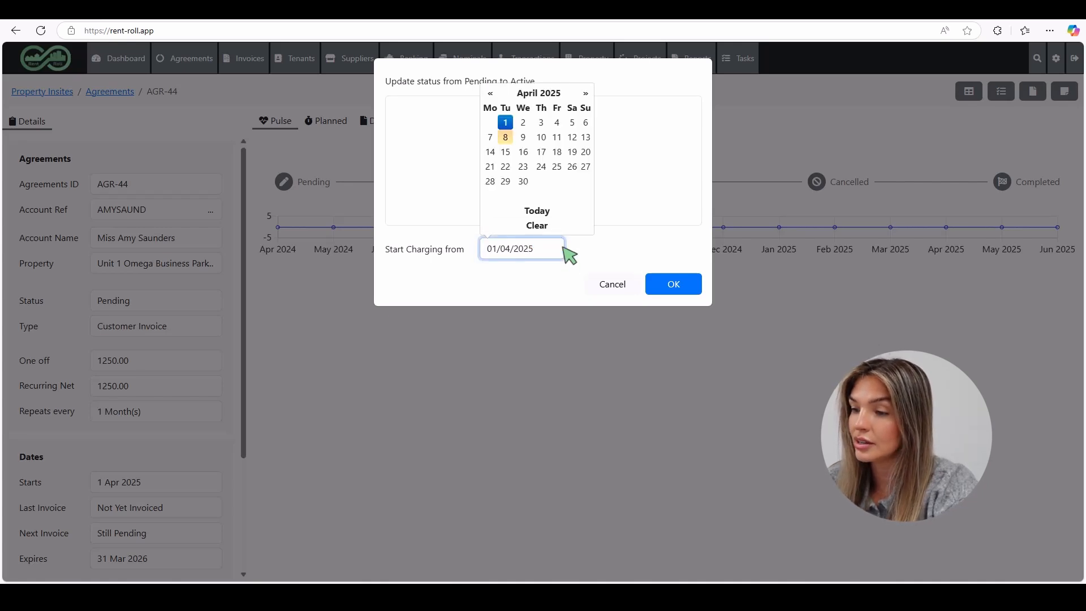
left_click(505, 122)
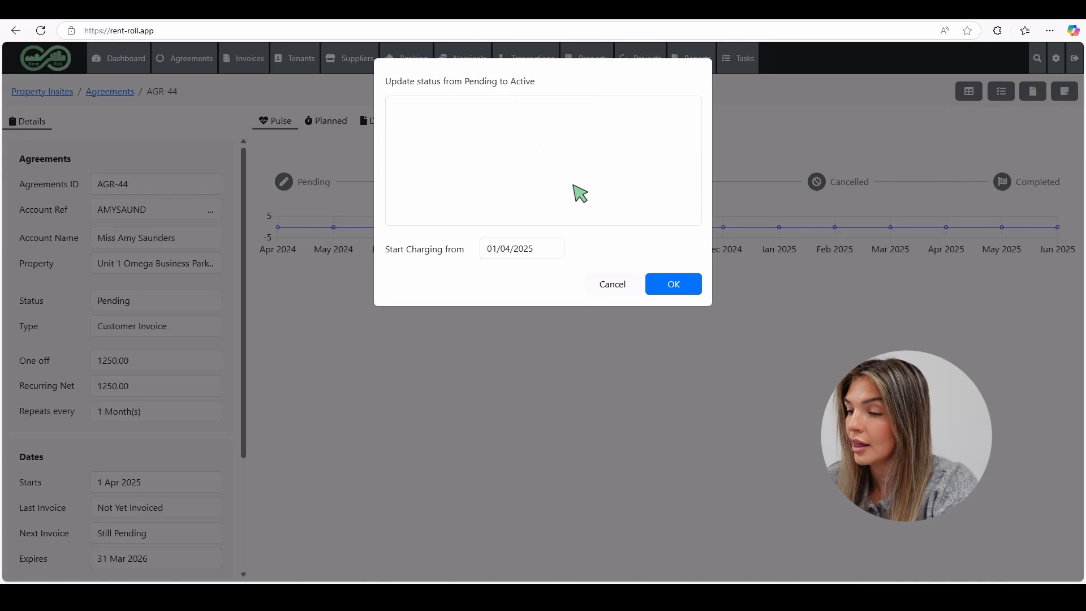
left_click(677, 284)
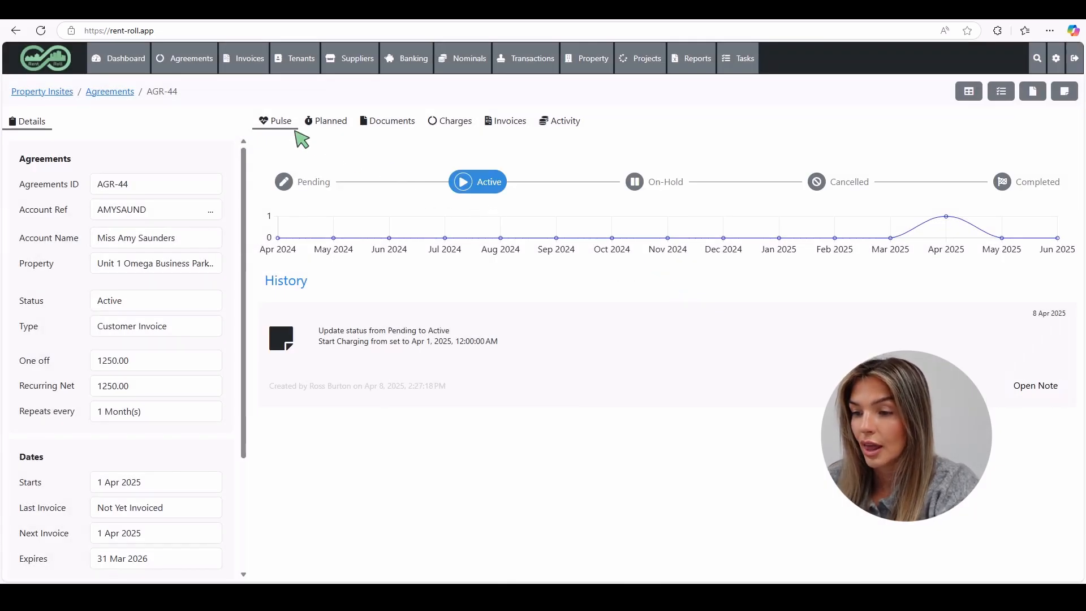
- Filter the agreements list to status To be Posted and approve the rent roll for posting to Sage 50
left_click(120, 64)
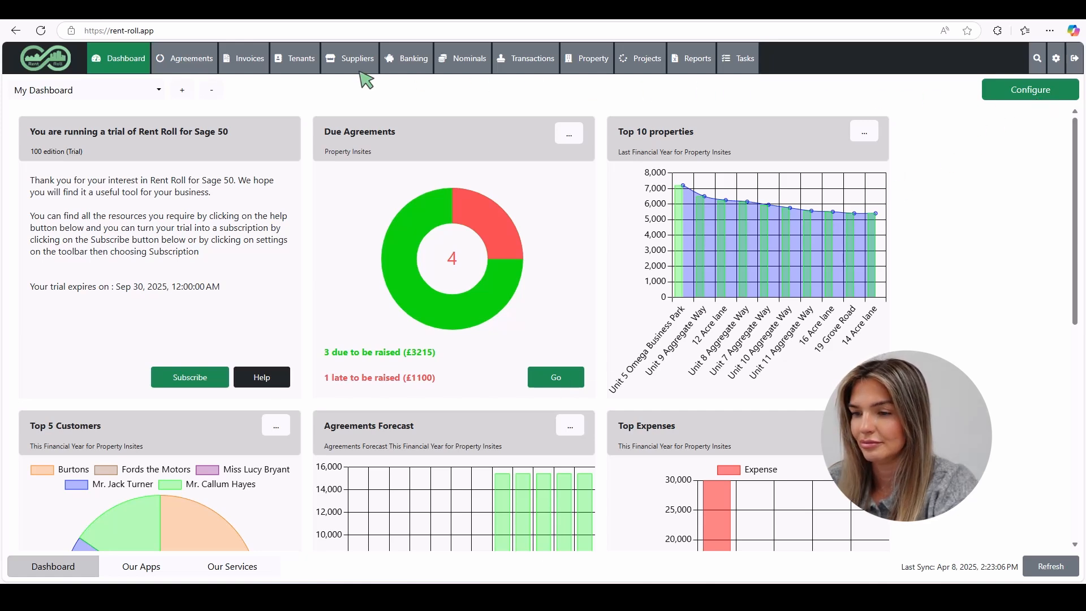
left_click(192, 62)
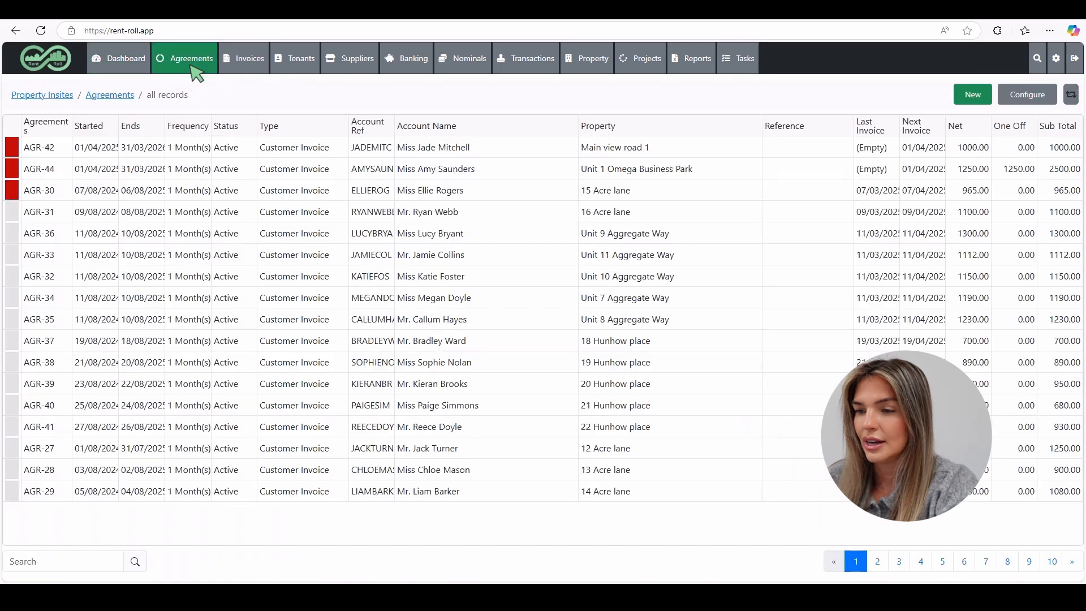
left_click(1016, 102)
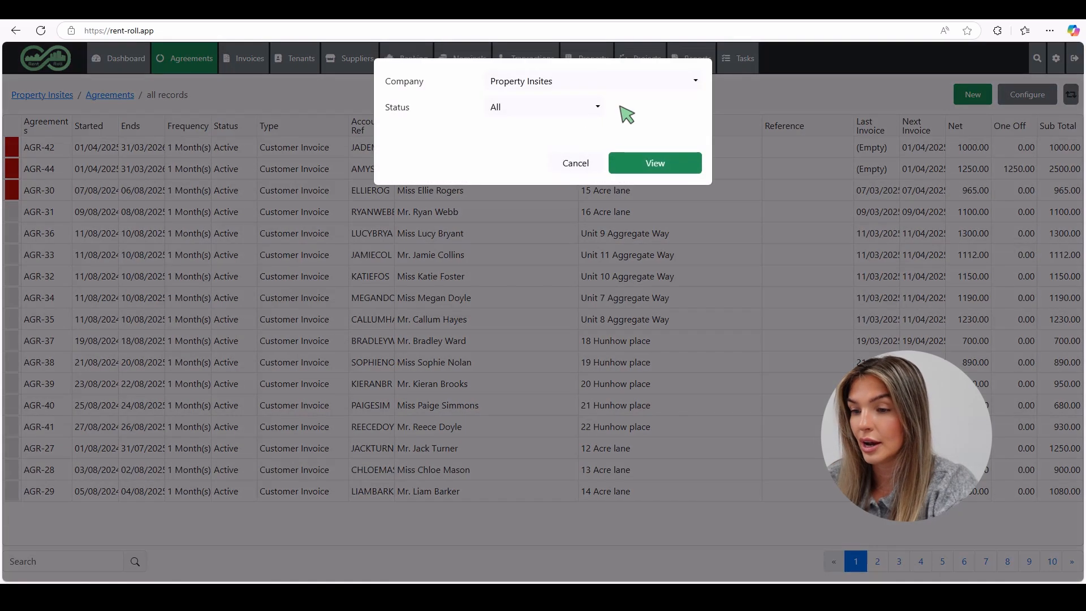
left_click(564, 112)
scroll(560, 181, "down", 1)
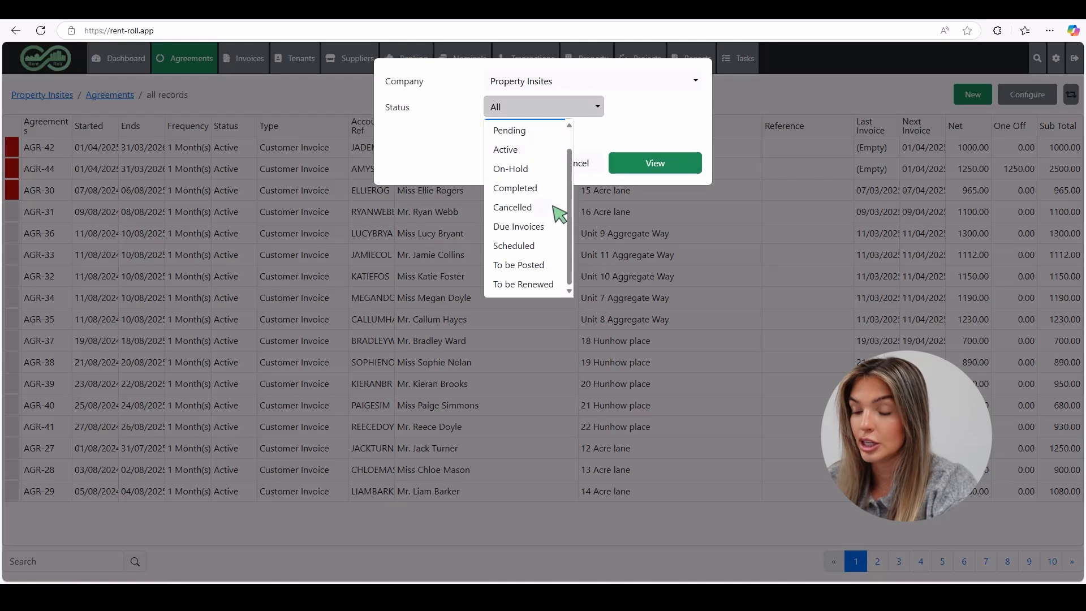
left_click(560, 270)
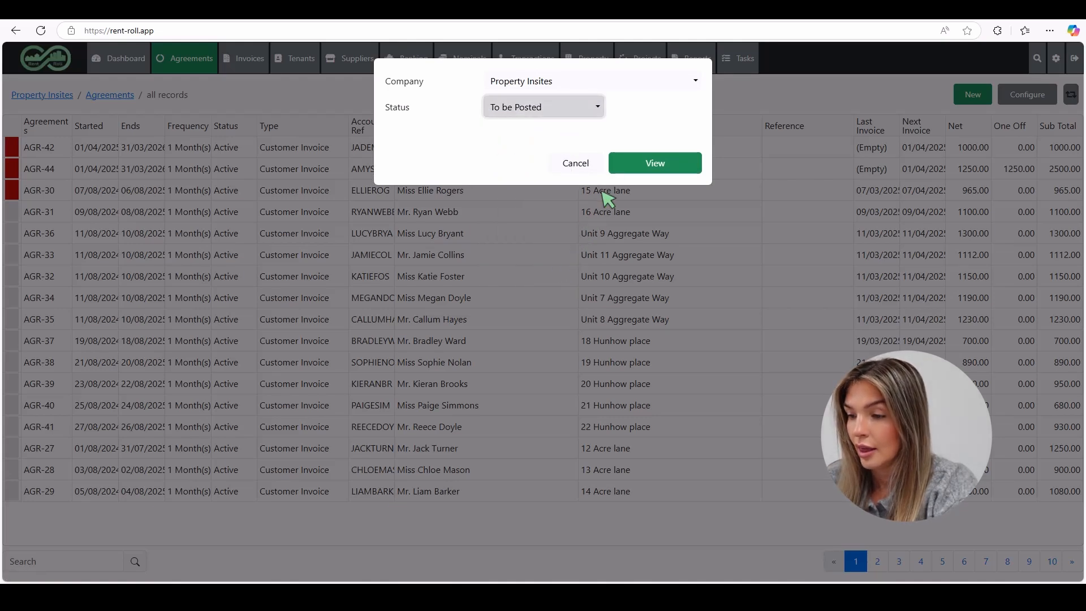
left_click(628, 166)
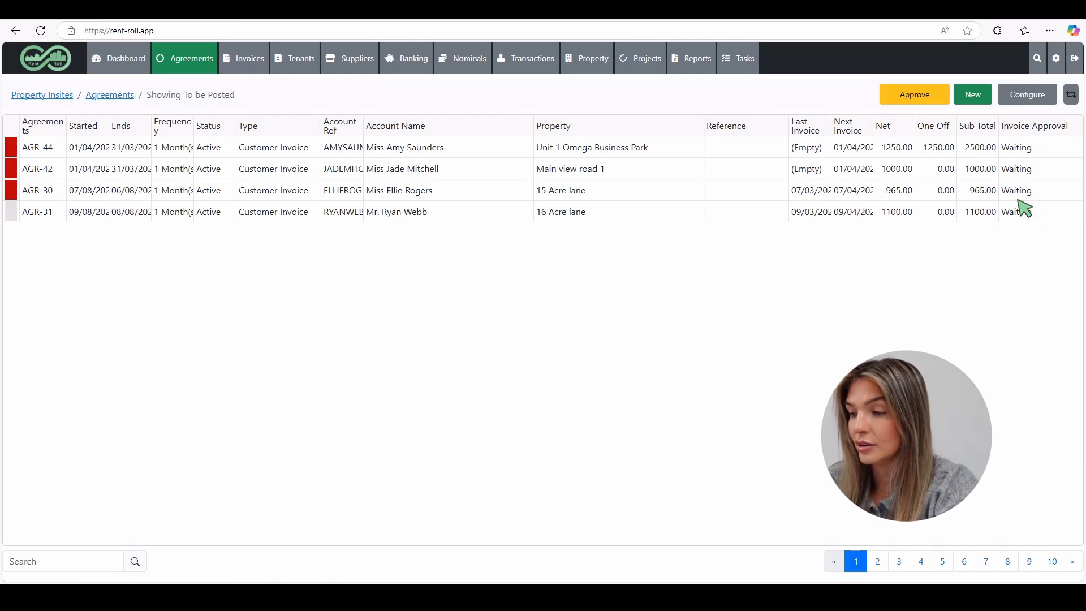
left_click(914, 96)
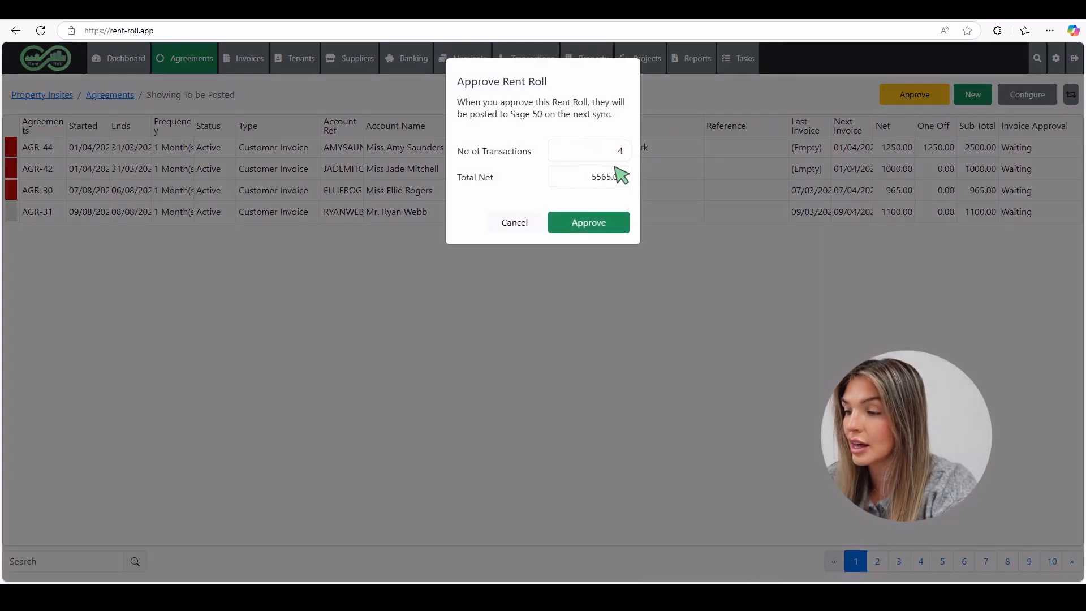
left_click(595, 224)
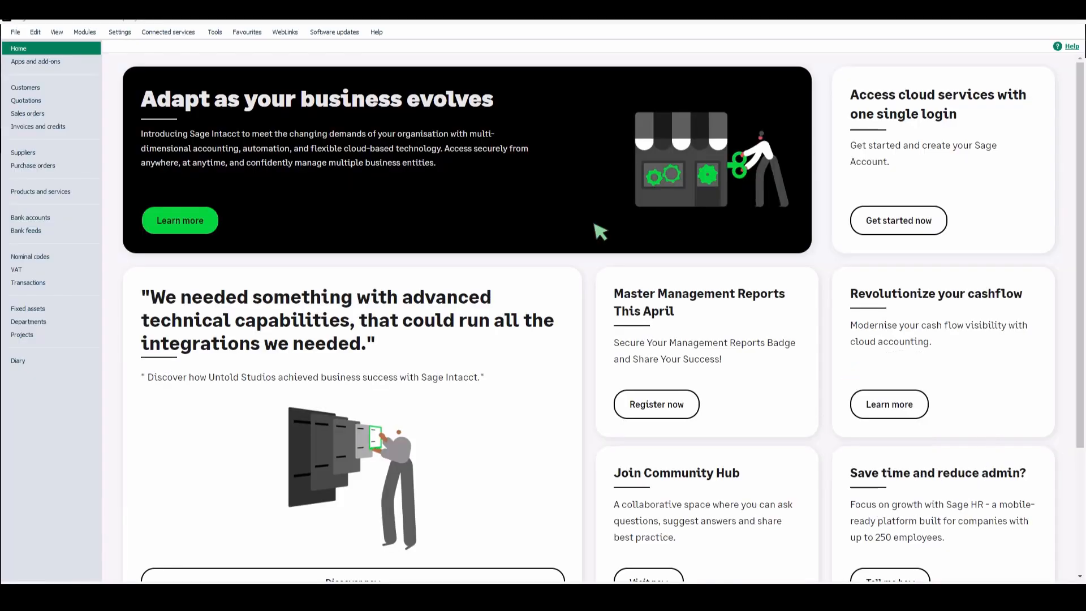
- Switch to Sage 50 and examine the rent, deposit and service charge transactions in the tenant's customer activity
left_click(89, 88)
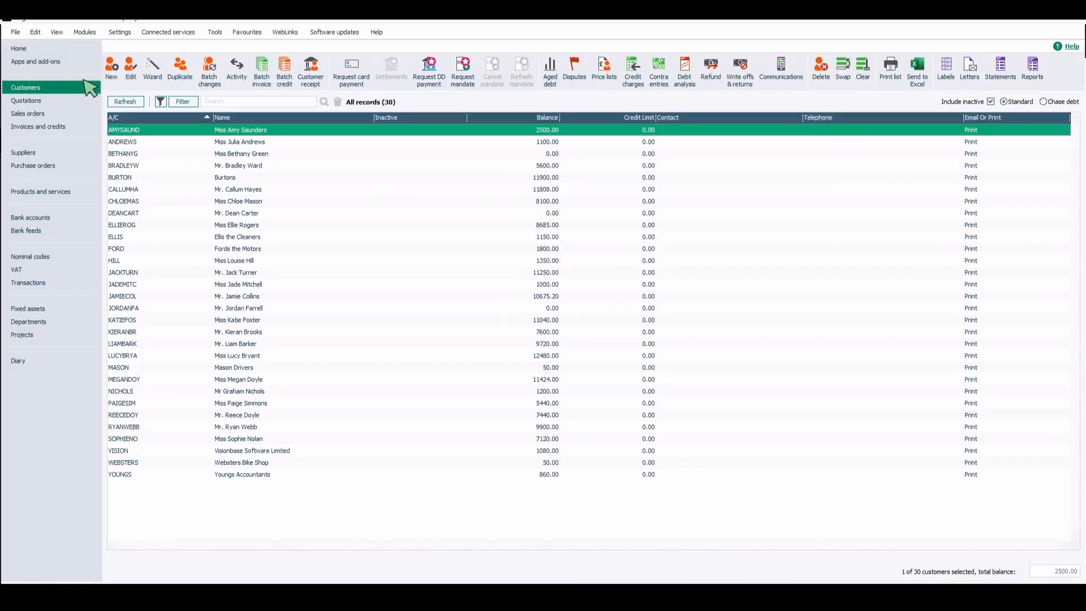
left_click(238, 69)
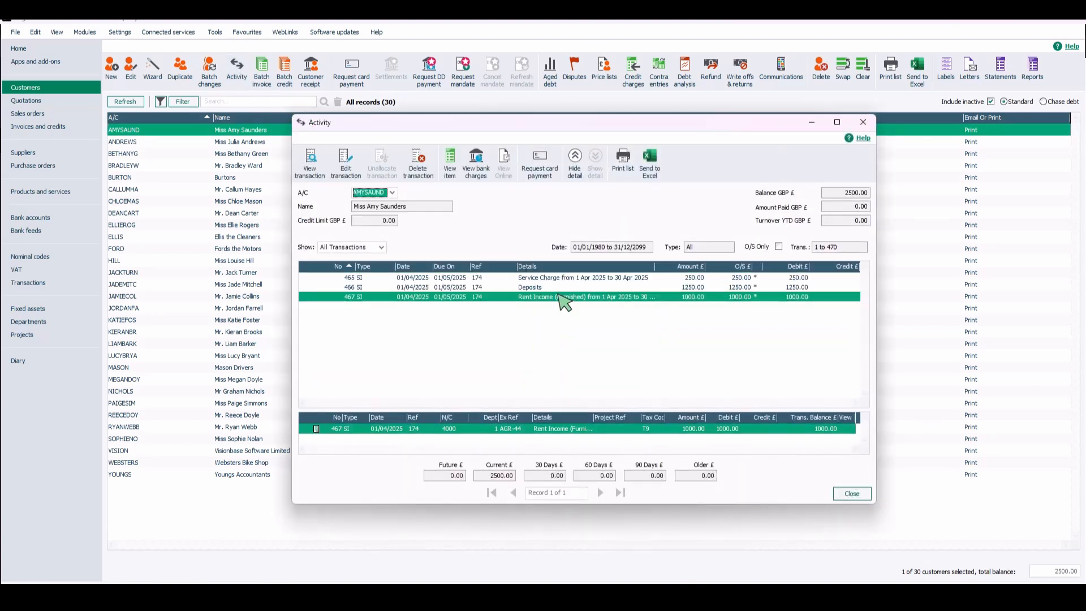
left_click(560, 295)
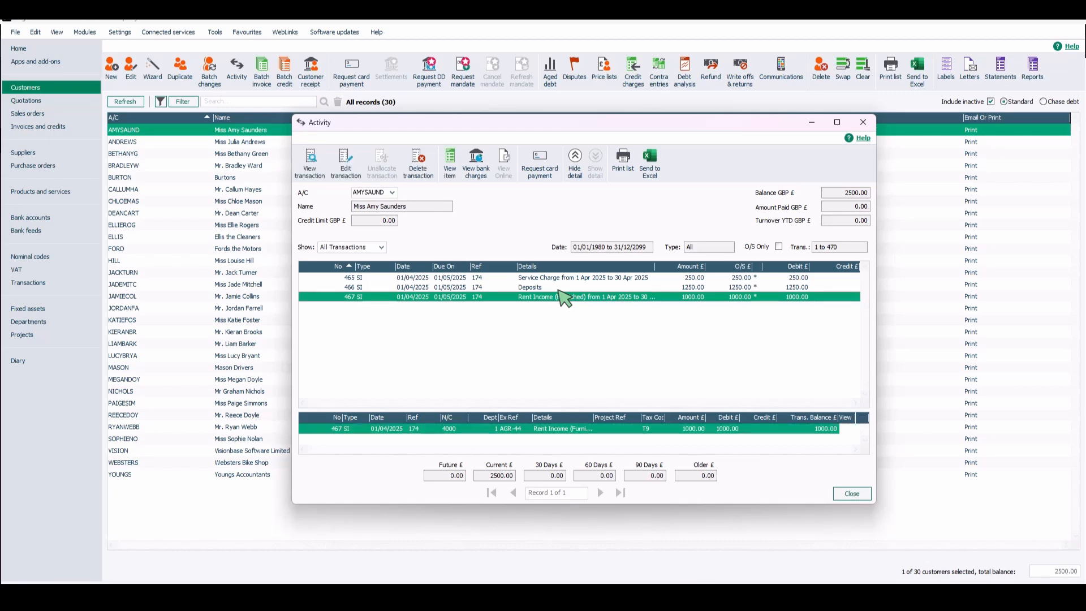
left_click(559, 288)
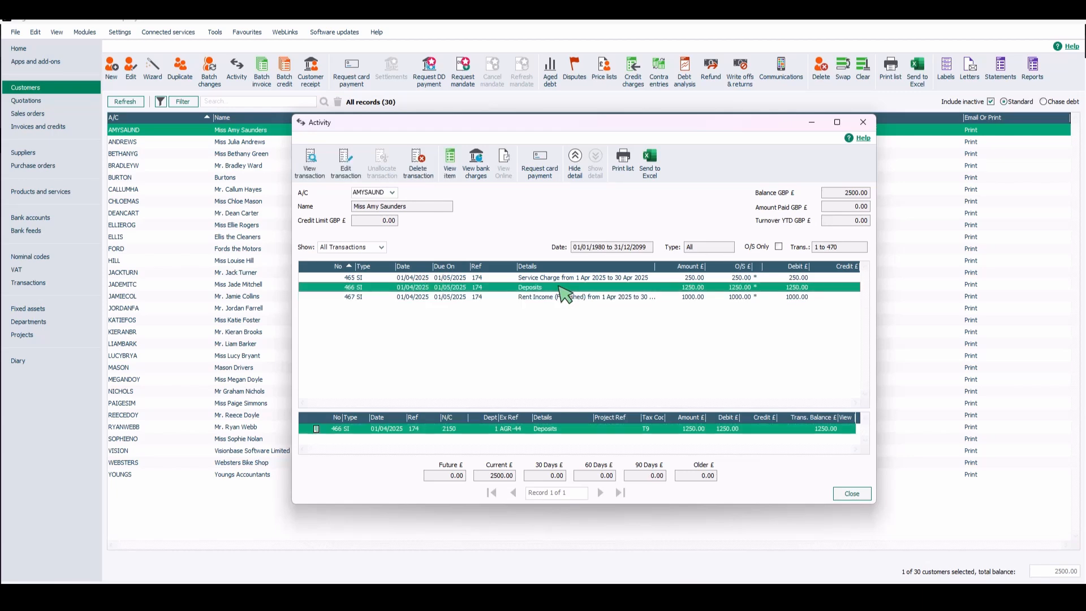
left_click(563, 278)
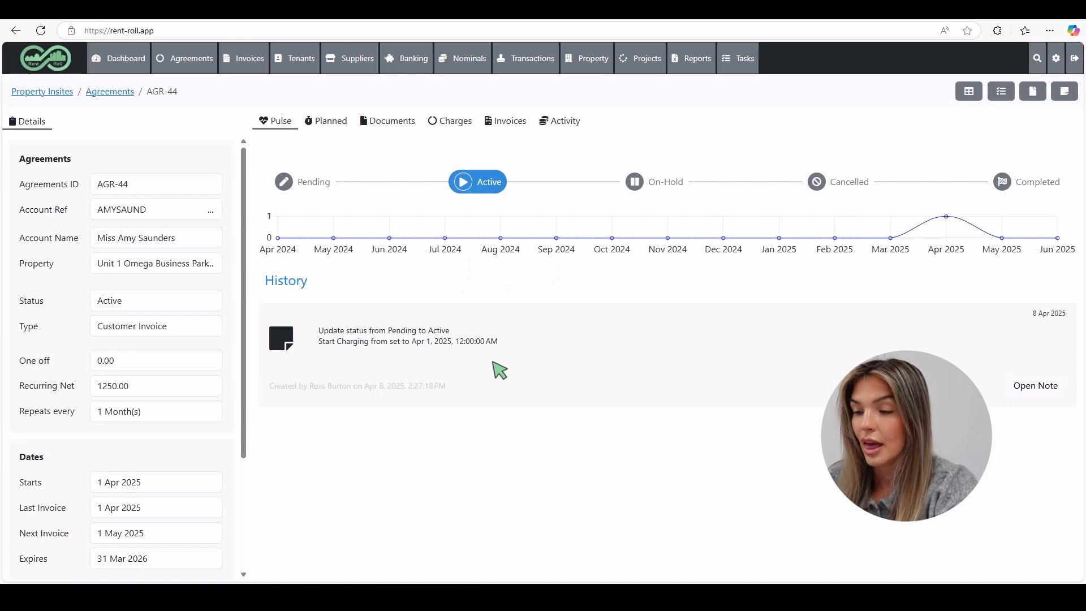
- Switch back to Rent Roll, review the items on the agreement's invoice dated 01/04/2025, and return to the agreement
left_click(517, 127)
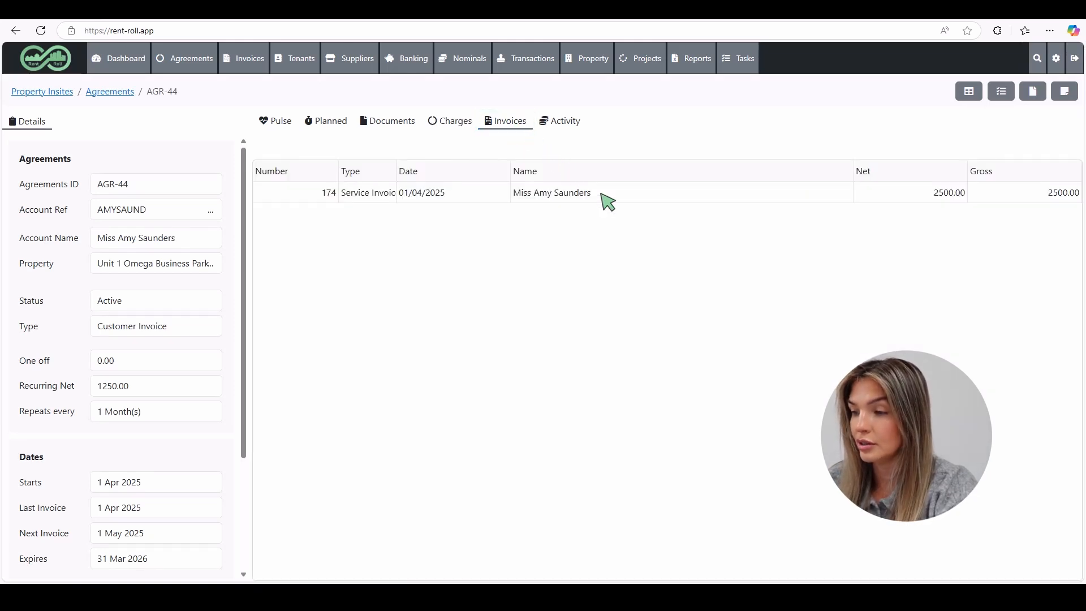
double_click(602, 194)
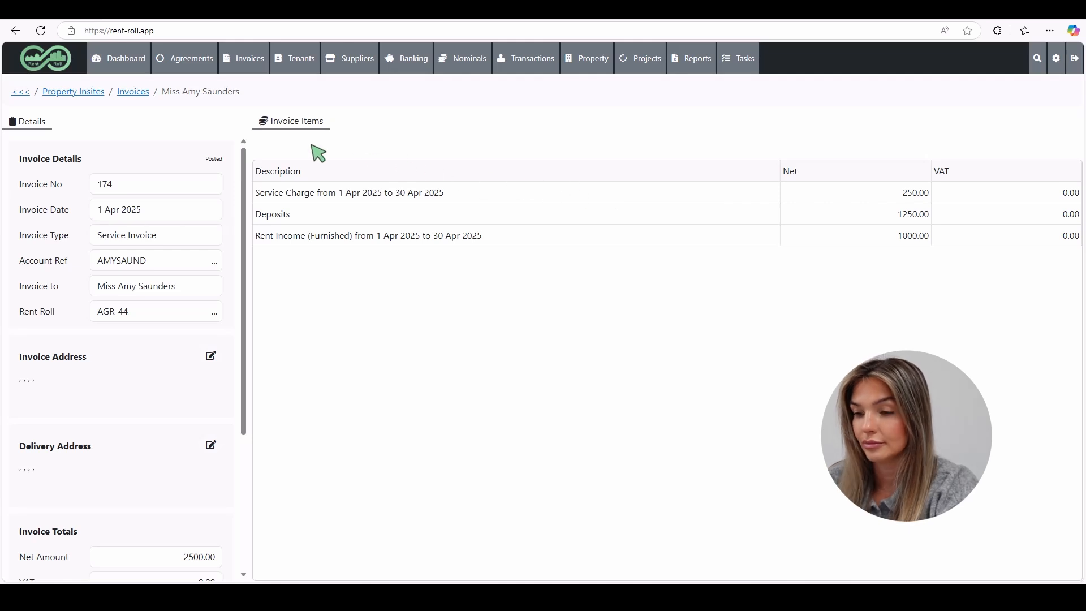
left_click(21, 93)
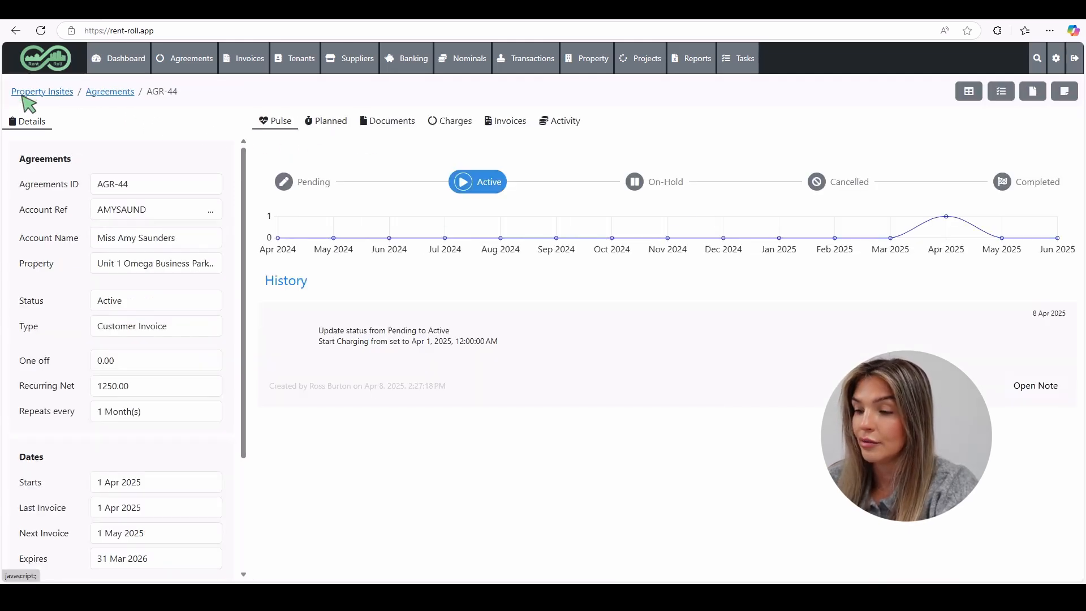